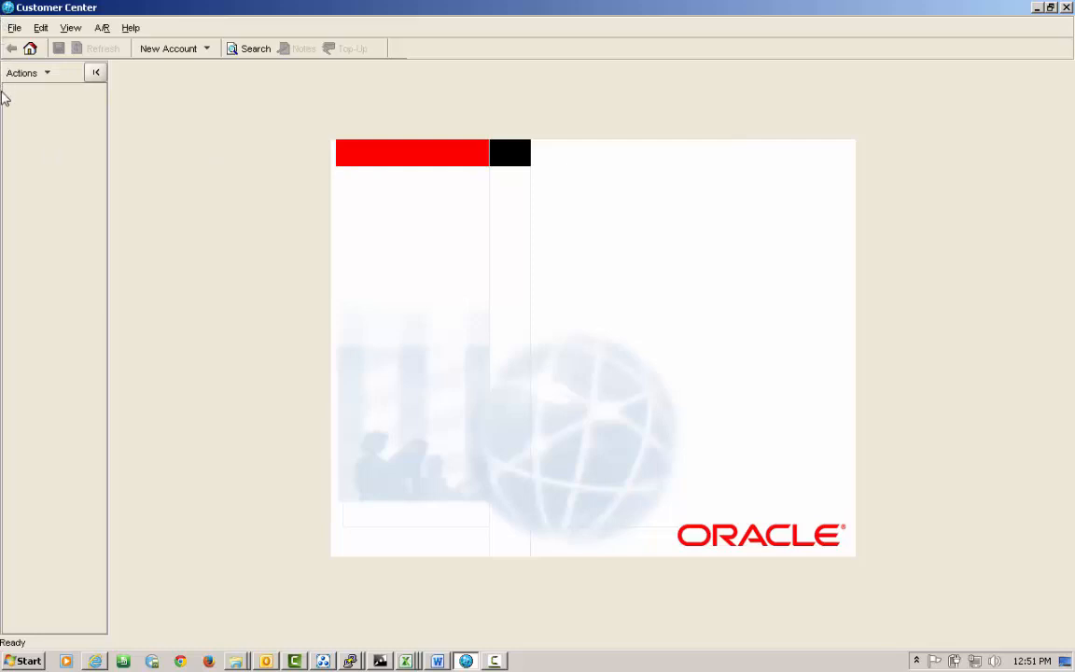
Show the Consumer and Business choices under the New Account toolbar button.
{"action": "left_click", "coordinate": [207, 49]}
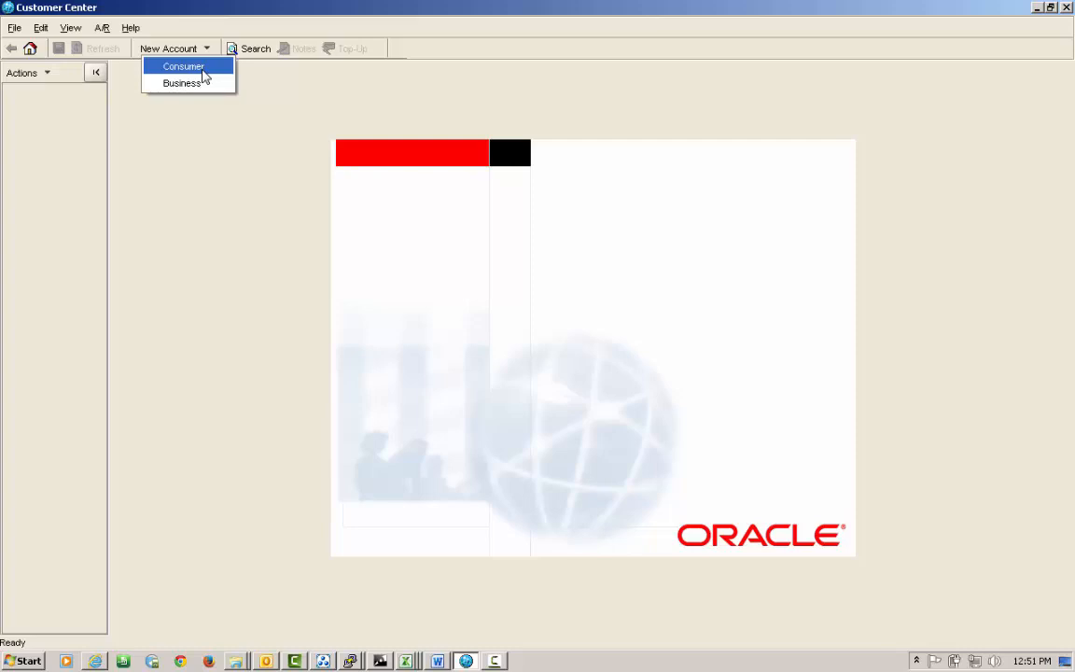
Start a new consumer account and enter salutation Mr, the holder's first and last name, and e-mail.
{"action": "left_click", "coordinate": [205, 72]}
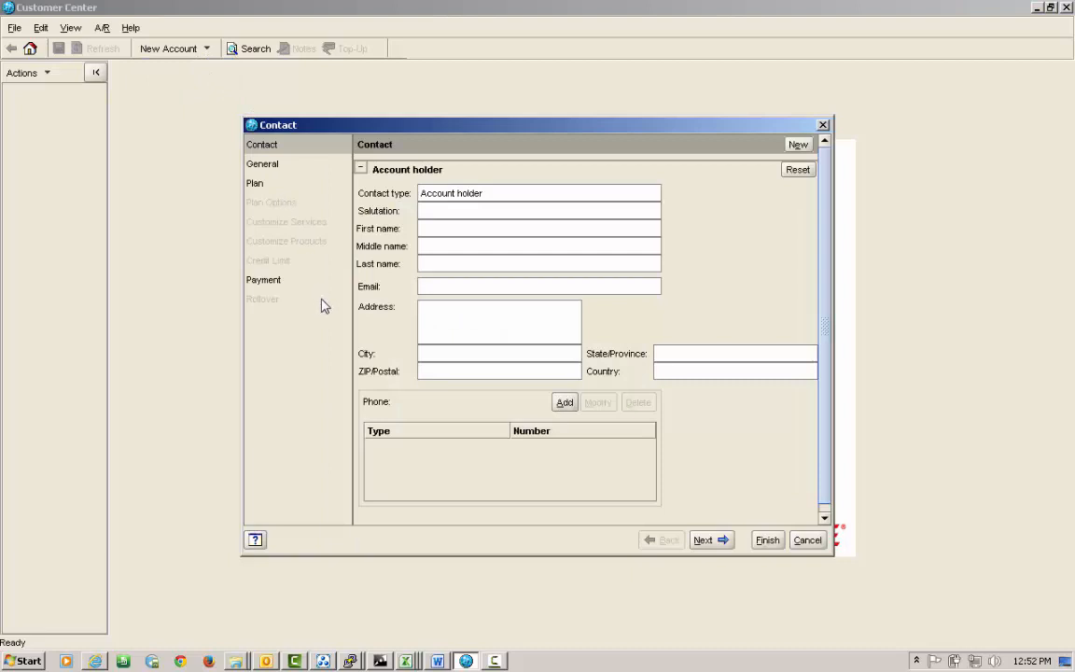
{"action": "left_click", "coordinate": [429, 228]}
{"action": "left_click", "coordinate": [435, 210]}
{"action": "type", "text": "Mr"}
{"action": "left_click", "coordinate": [444, 232]}
{"action": "left_click", "coordinate": [432, 257]}
{"action": "left_click", "coordinate": [444, 292]}
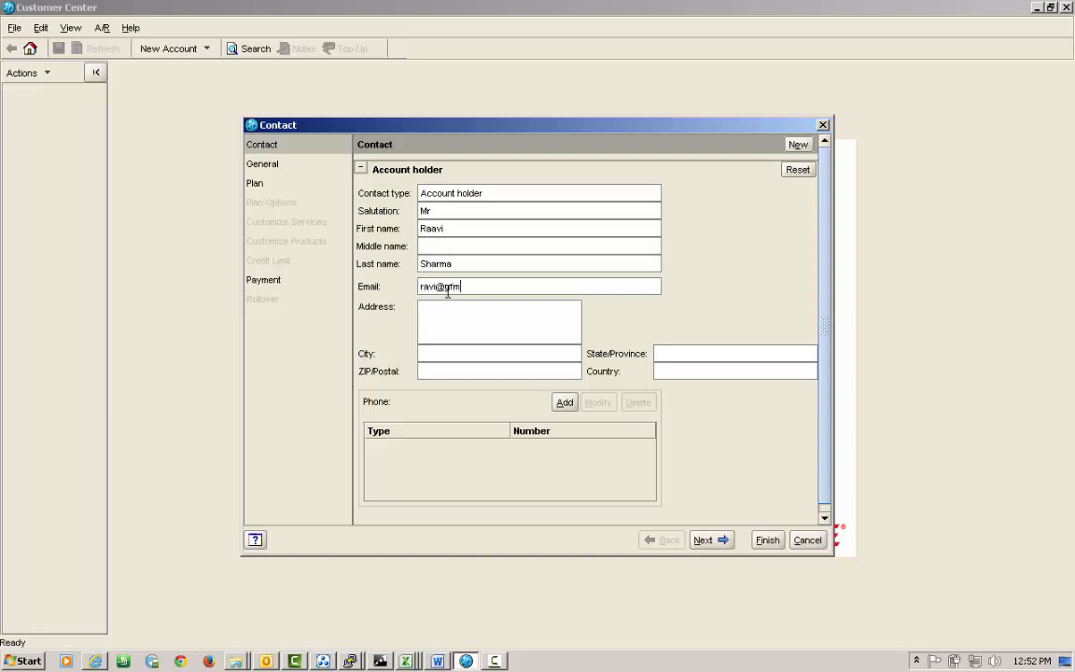
Fill in the holder's street address, city, state, postal code and country.
{"action": "left_click", "coordinate": [443, 308]}
{"action": "left_click", "coordinate": [447, 350]}
{"action": "type", "text": "Pune"}
{"action": "left_click", "coordinate": [696, 353]}
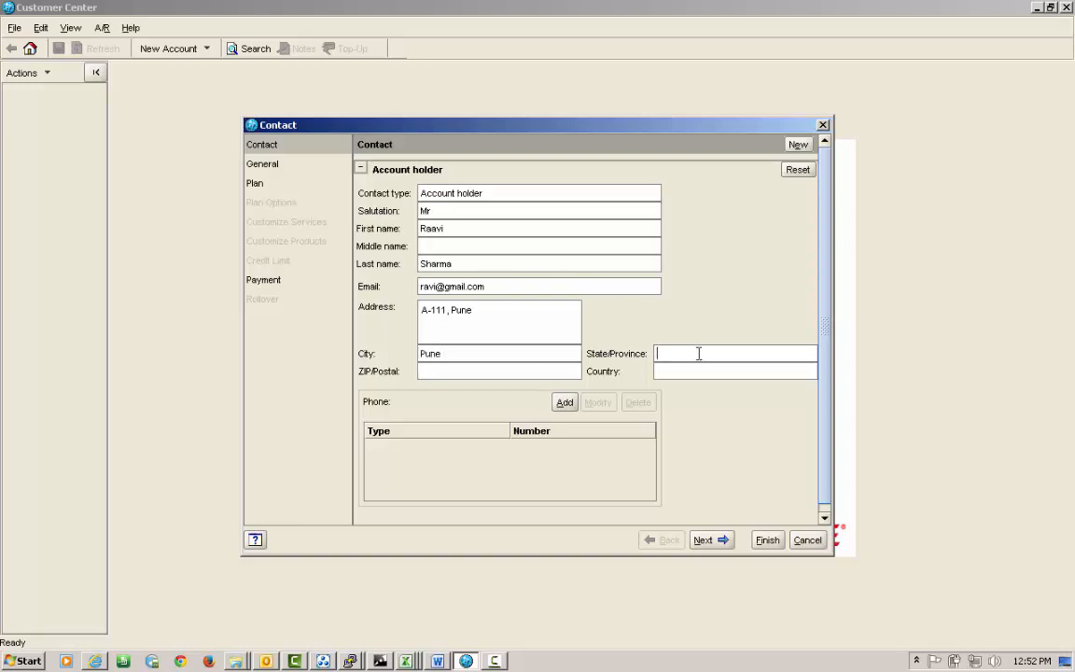
{"action": "type", "text": "MH"}
{"action": "left_click", "coordinate": [557, 371]}
{"action": "type", "text": "322122"}
{"action": "left_click", "coordinate": [674, 372]}
{"action": "type", "text": "IN"}
Add the holder's home phone number and continue to the general settings.
{"action": "left_click", "coordinate": [565, 403]}
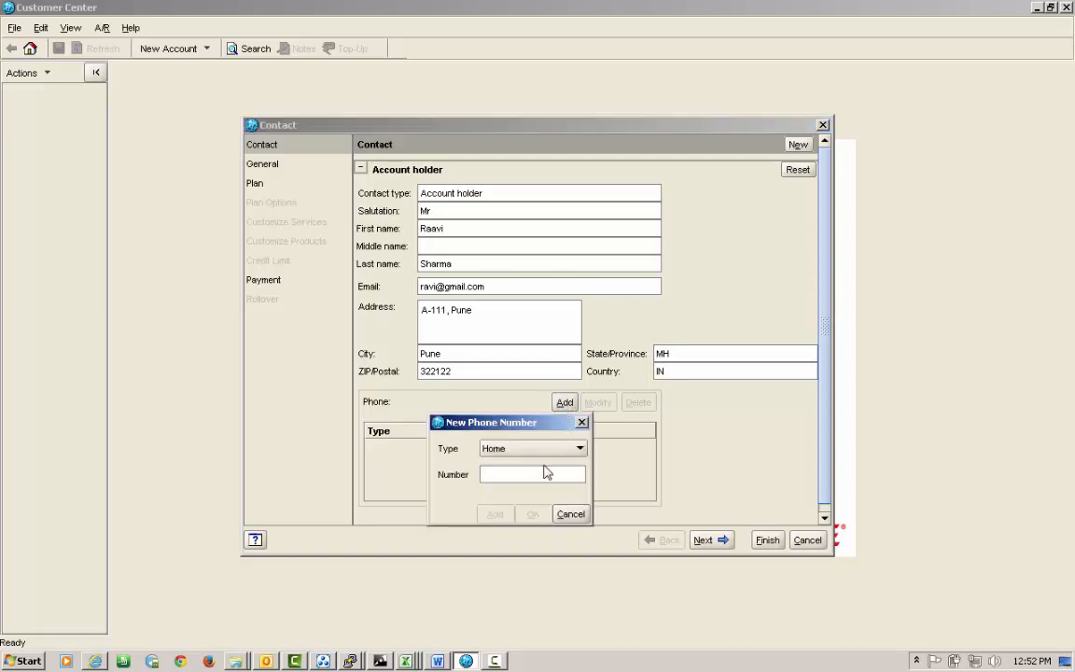
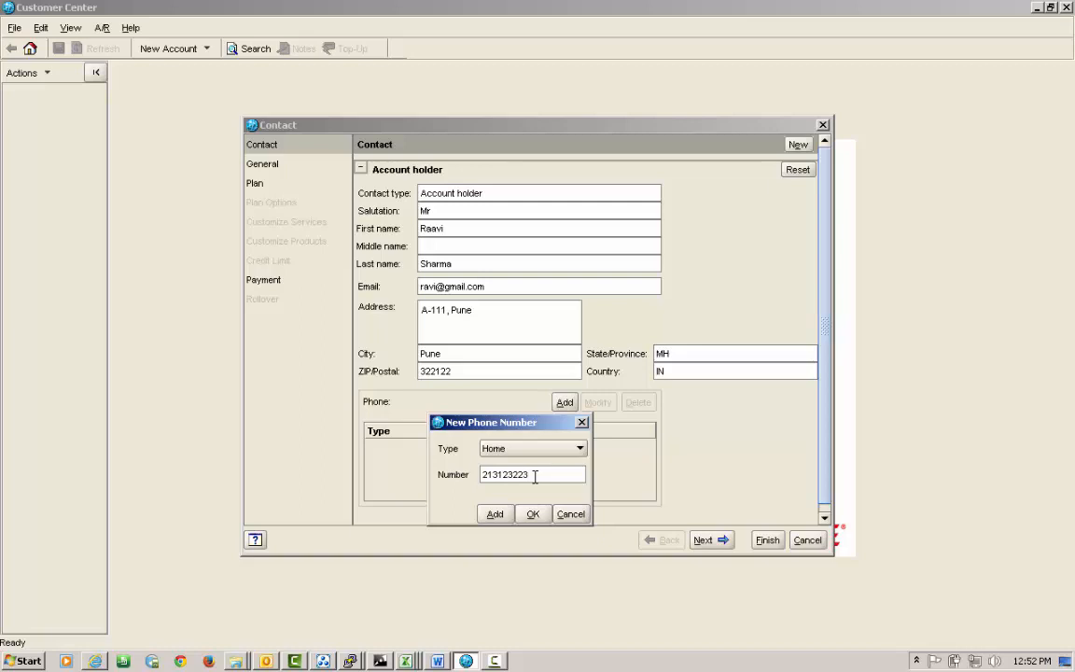
{"action": "left_click", "coordinate": [533, 514]}
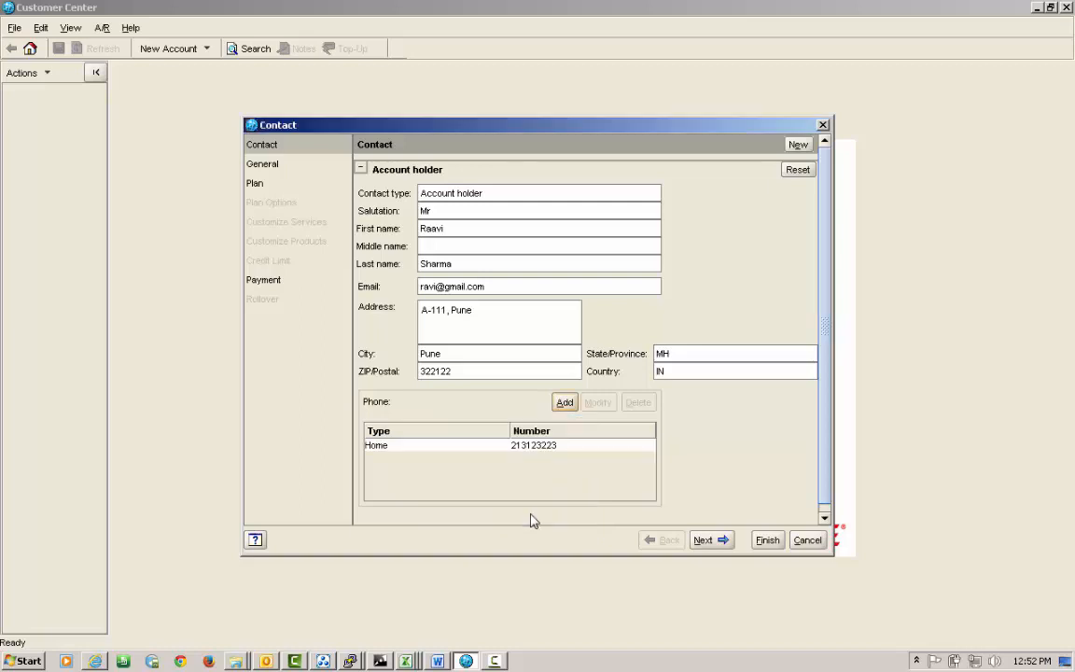
{"action": "left_click", "coordinate": [723, 544]}
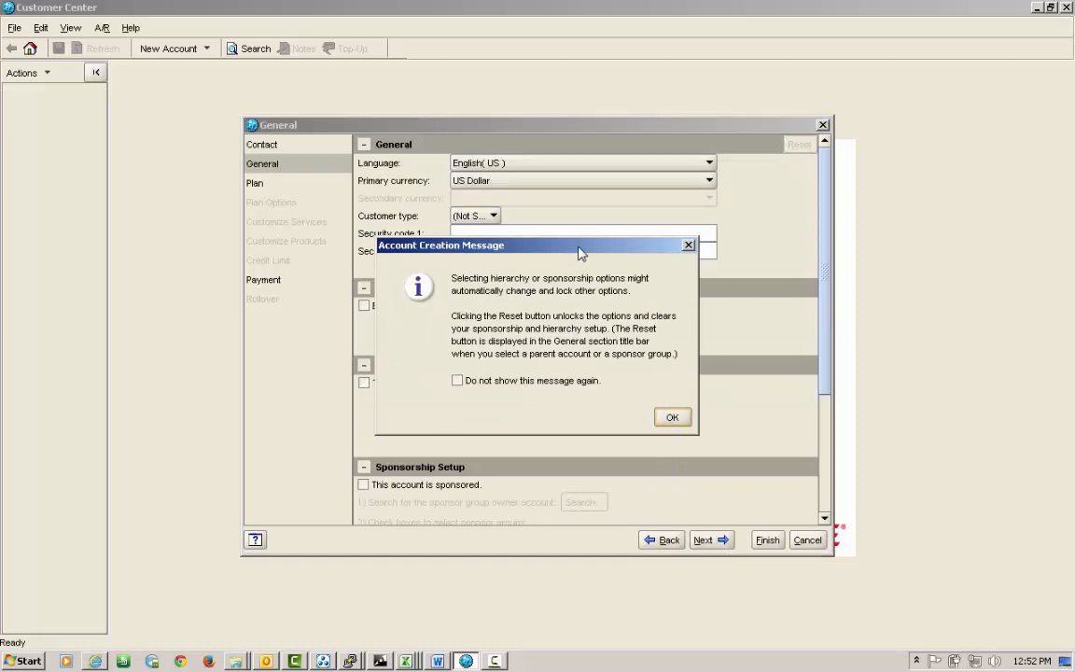
Dismiss the creation notice, keep US Dollar currency and the customer type unchanged, and continue to plans.
{"action": "left_click", "coordinate": [671, 419]}
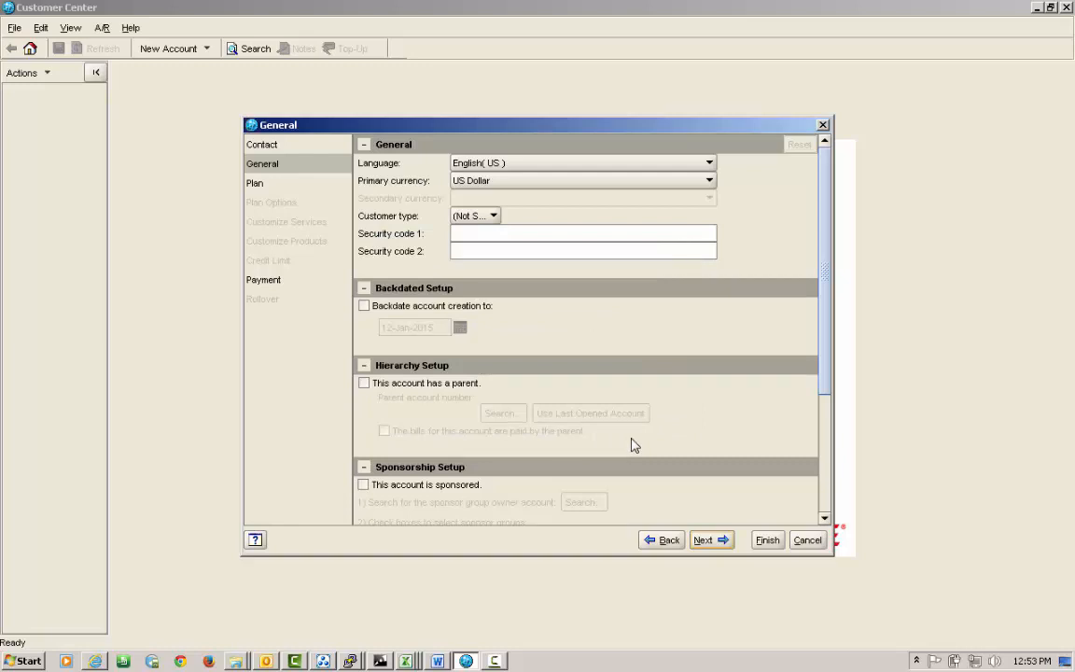
{"action": "scroll", "coordinate": [632, 464], "scroll_direction": "down", "scroll_amount": 3}
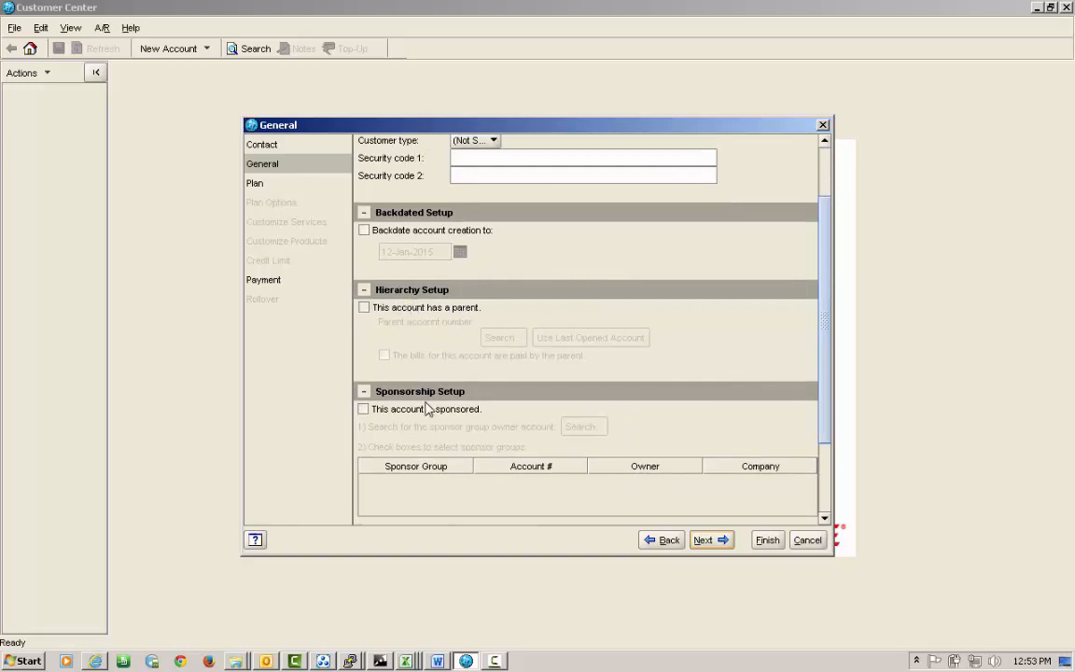
{"action": "scroll", "coordinate": [369, 410], "scroll_direction": "up", "scroll_amount": 3}
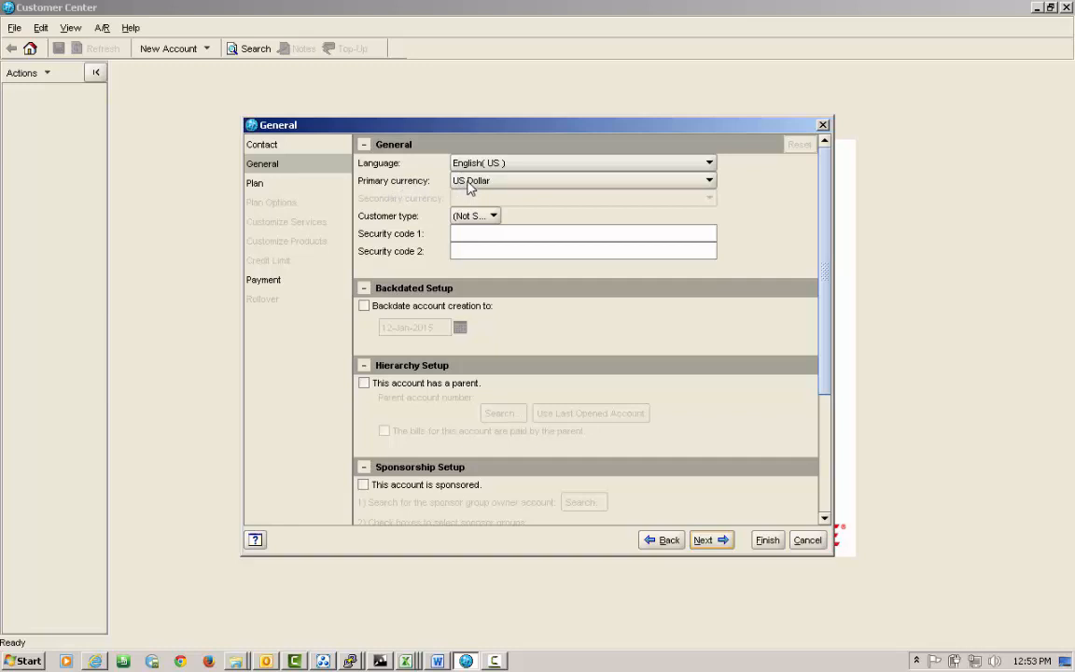
{"action": "left_click", "coordinate": [469, 183]}
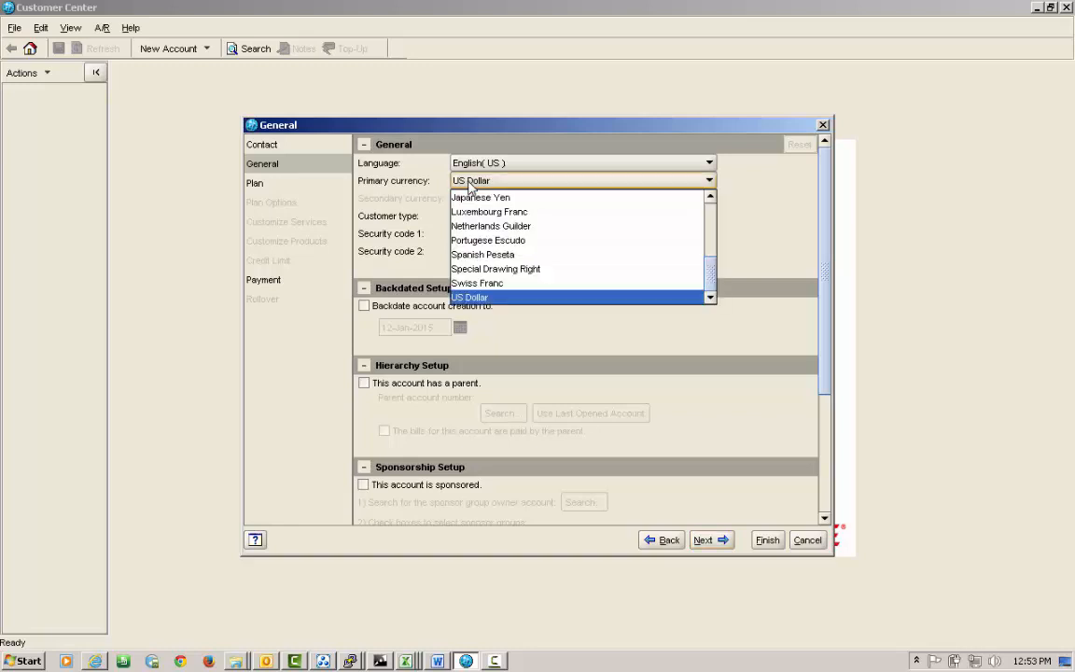
{"action": "key", "text": "Up"}
{"action": "key", "text": "Up"}
{"action": "key", "text": "Up"}
{"action": "key", "text": "Up"}
{"action": "key", "text": "Up"}
{"action": "key", "text": "Up"}
{"action": "key", "text": "Up"}
{"action": "key", "text": "Escape"}
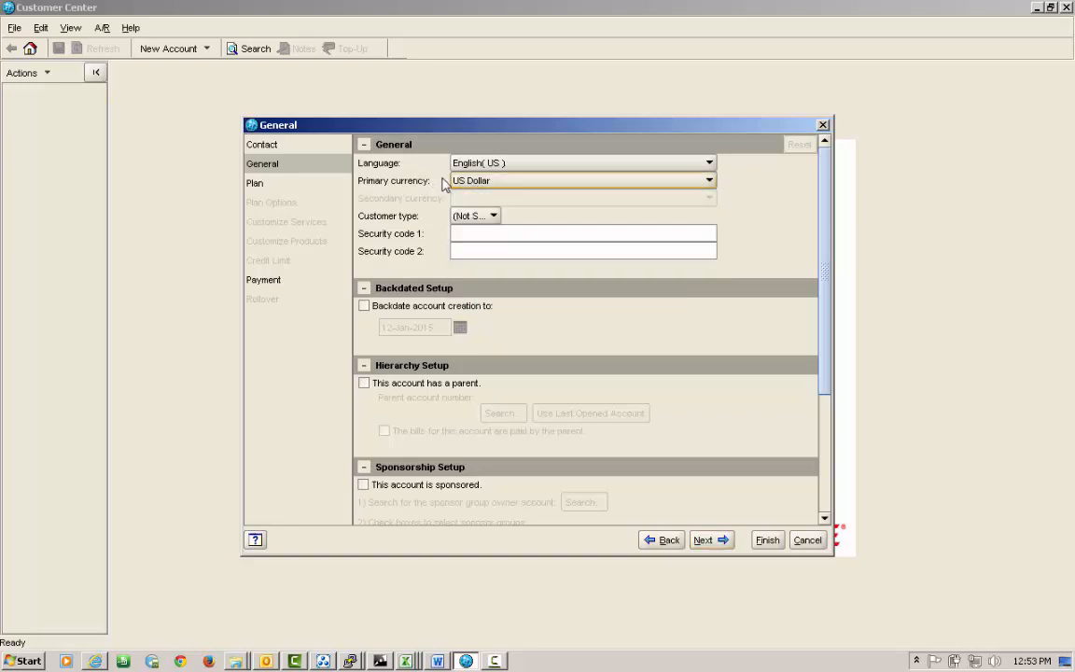
{"action": "left_click", "coordinate": [493, 217]}
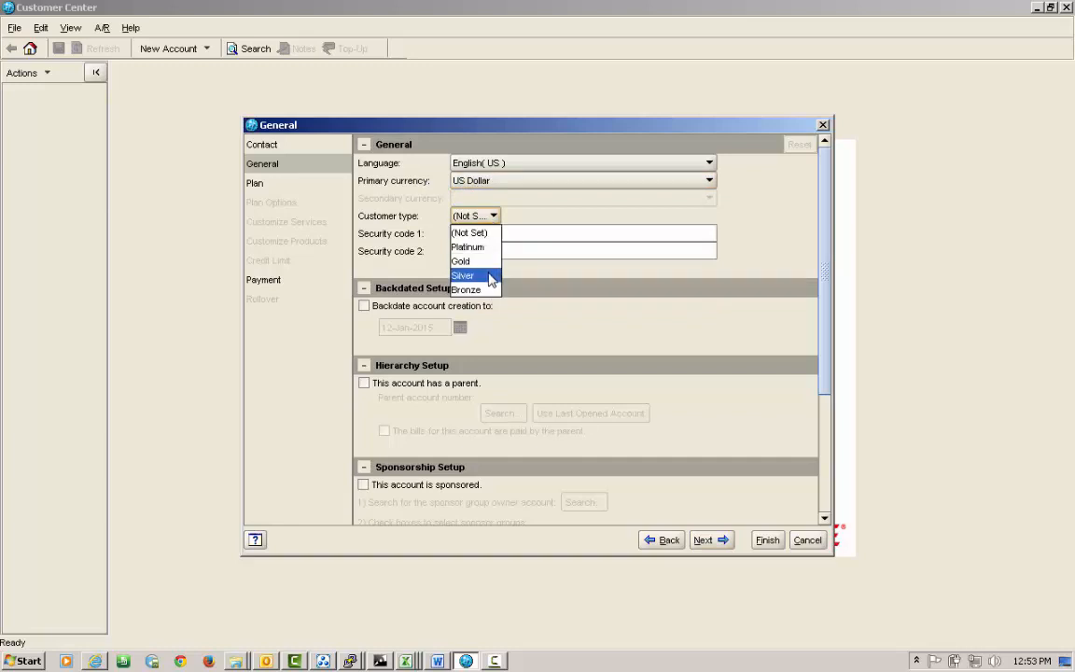
{"action": "left_click", "coordinate": [540, 219]}
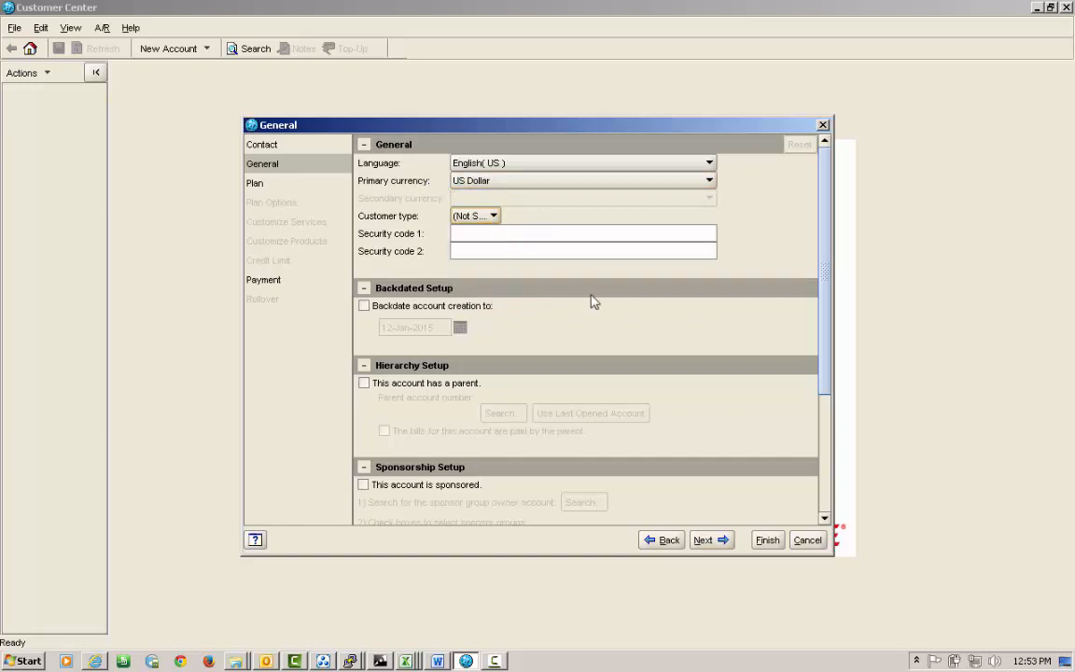
{"action": "left_click", "coordinate": [703, 541]}
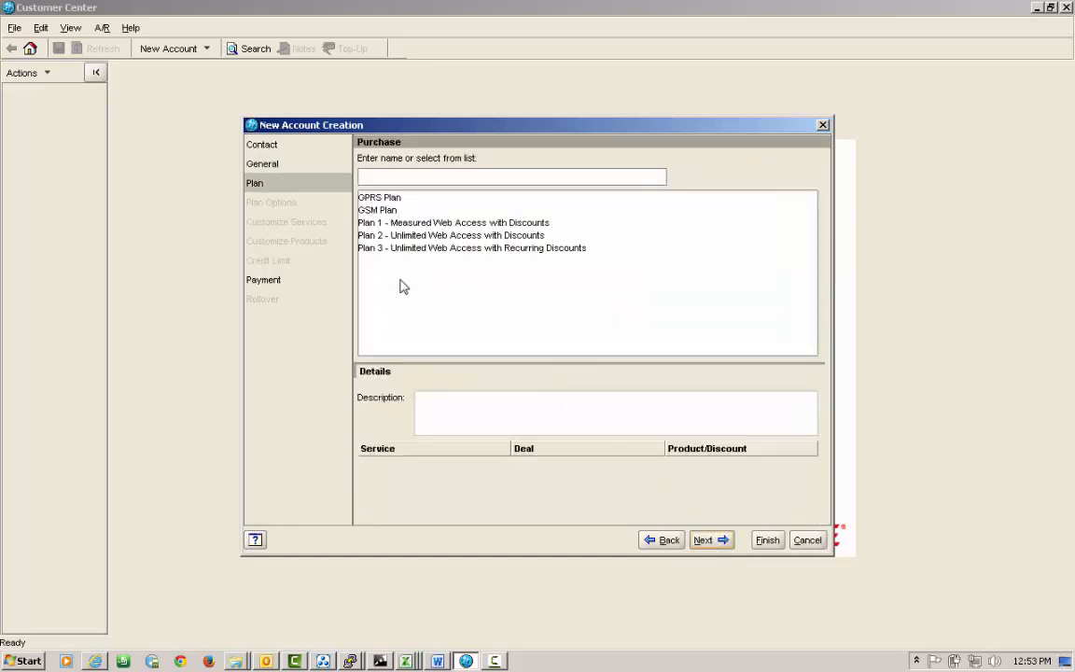
Select the GPRS Plan and give its TELCO/GSM service an ID and a confirmed password.
{"action": "left_click", "coordinate": [393, 200]}
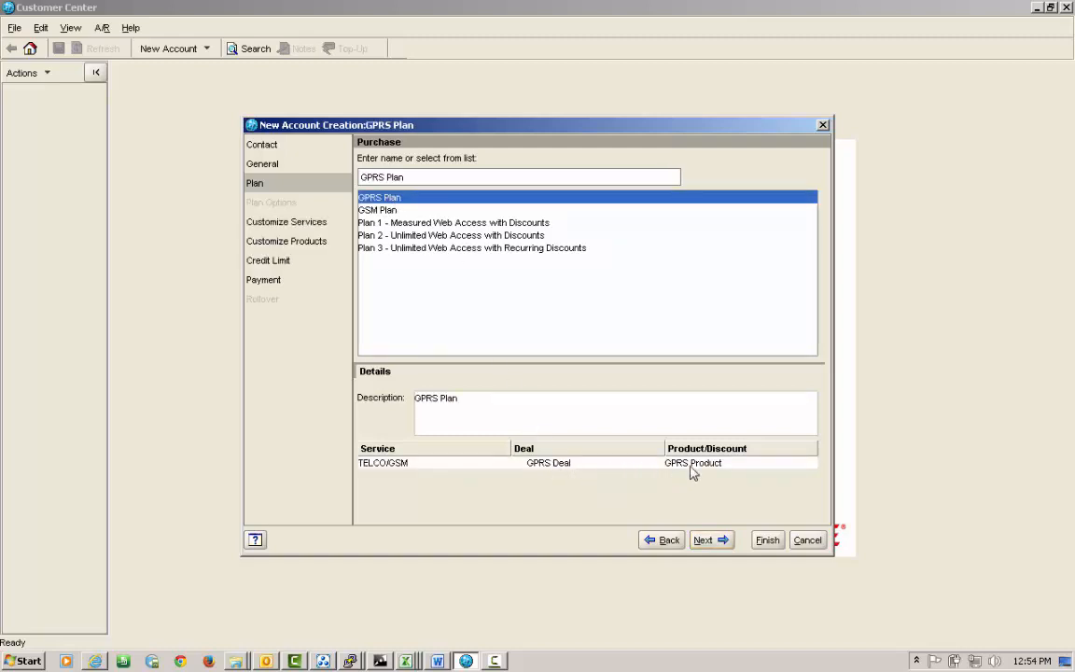
{"action": "left_click", "coordinate": [708, 541]}
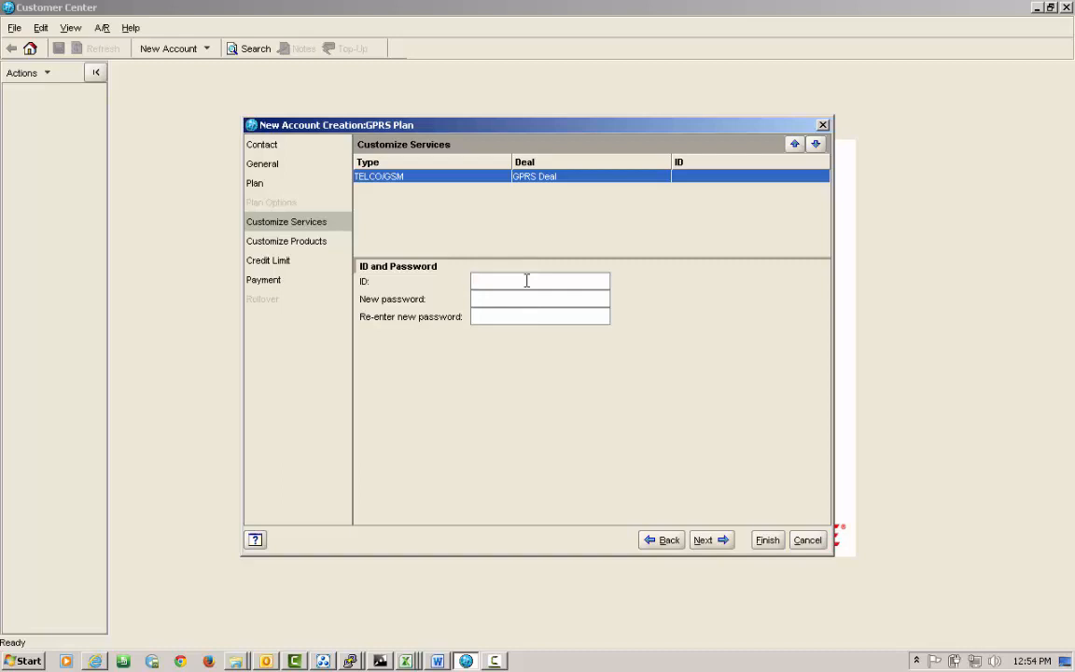
{"action": "type", "text": "2323221"}
{"action": "key", "text": "ctrl+a"}
{"action": "key", "text": "End"}
{"action": "type", "text": "32"}
{"action": "key", "text": "ctrl+a"}
{"action": "left_click", "coordinate": [520, 297]}
{"action": "type", "text": "*********"}
{"action": "left_click", "coordinate": [524, 319]}
{"action": "type", "text": "*********"}
{"action": "left_click", "coordinate": [713, 541]}
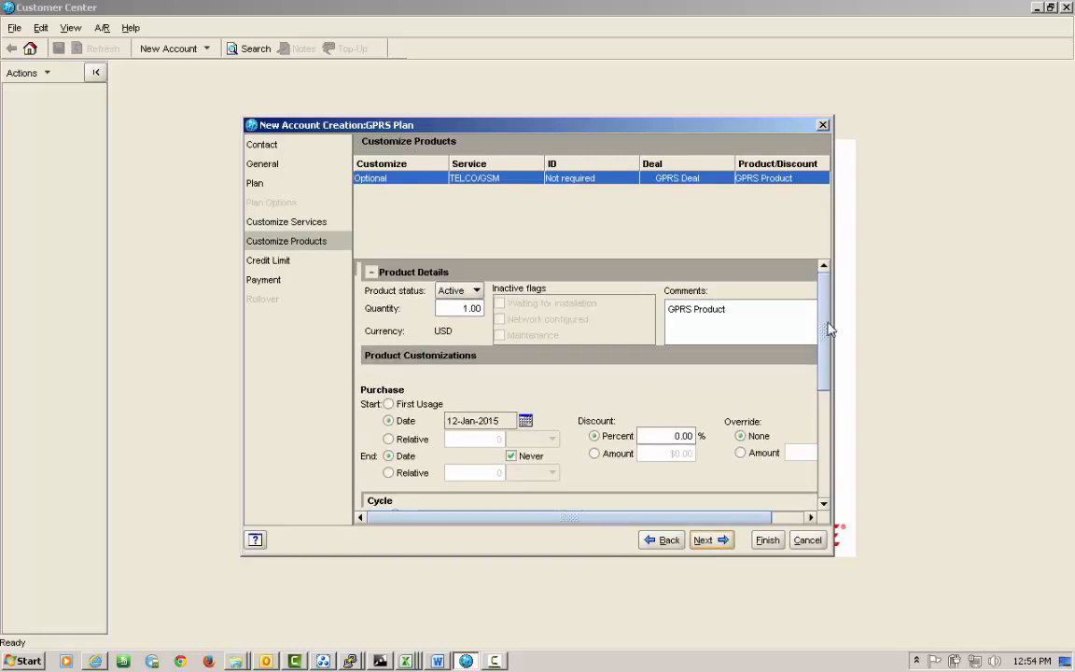
Check the GPRS Product's 12-Jan-2015 cycle and usage start dates, never-ending periods, and 0.00% discount.
{"action": "left_click_drag", "start_coordinate": [834, 324], "coordinate": [968, 352]}
{"action": "scroll", "coordinate": [968, 353], "scroll_direction": "down", "scroll_amount": 2}
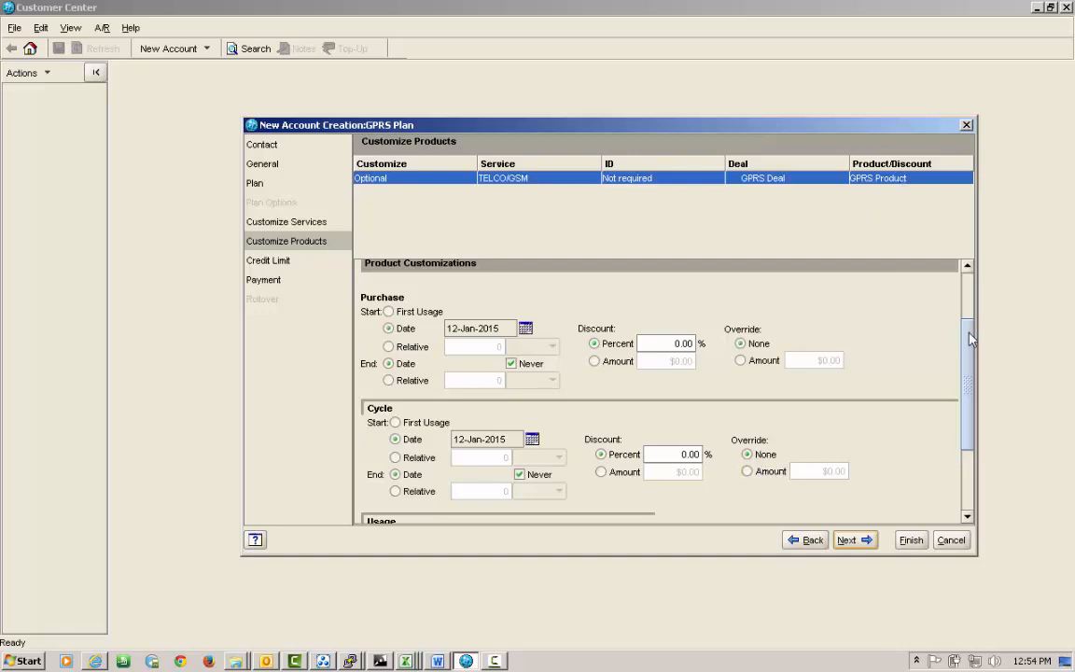
{"action": "left_click_drag", "start_coordinate": [969, 333], "coordinate": [970, 355]}
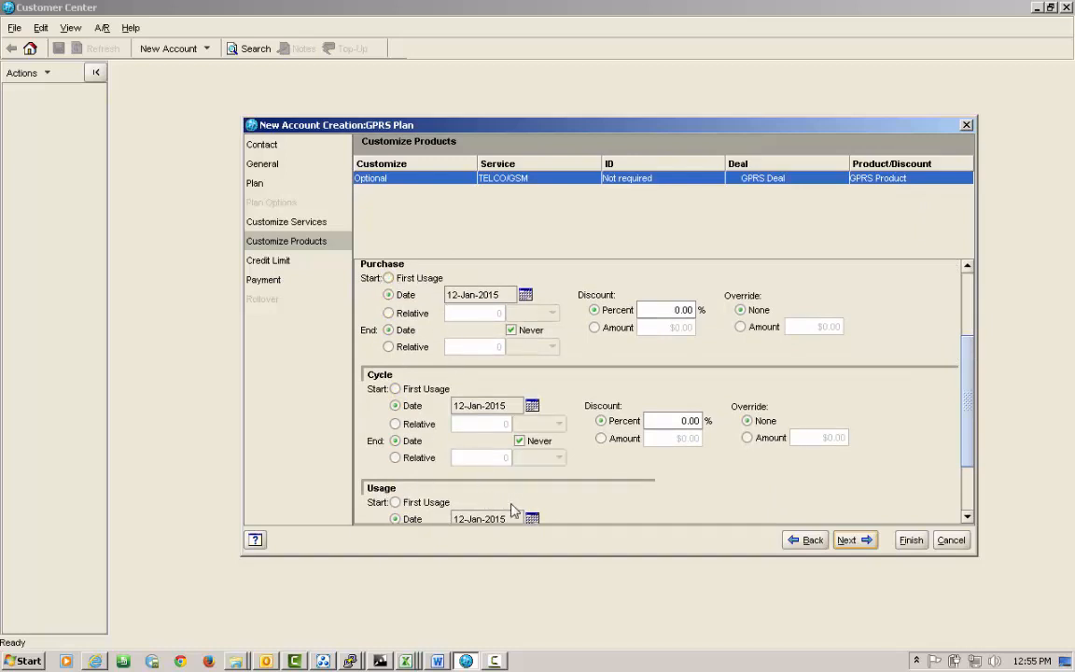
{"action": "left_click", "coordinate": [475, 294]}
{"action": "scroll", "coordinate": [512, 462], "scroll_direction": "down", "scroll_amount": 1}
{"action": "scroll", "coordinate": [563, 456], "scroll_direction": "up", "scroll_amount": 1}
{"action": "scroll", "coordinate": [540, 451], "scroll_direction": "down", "scroll_amount": 2}
{"action": "scroll", "coordinate": [541, 453], "scroll_direction": "up", "scroll_amount": 4}
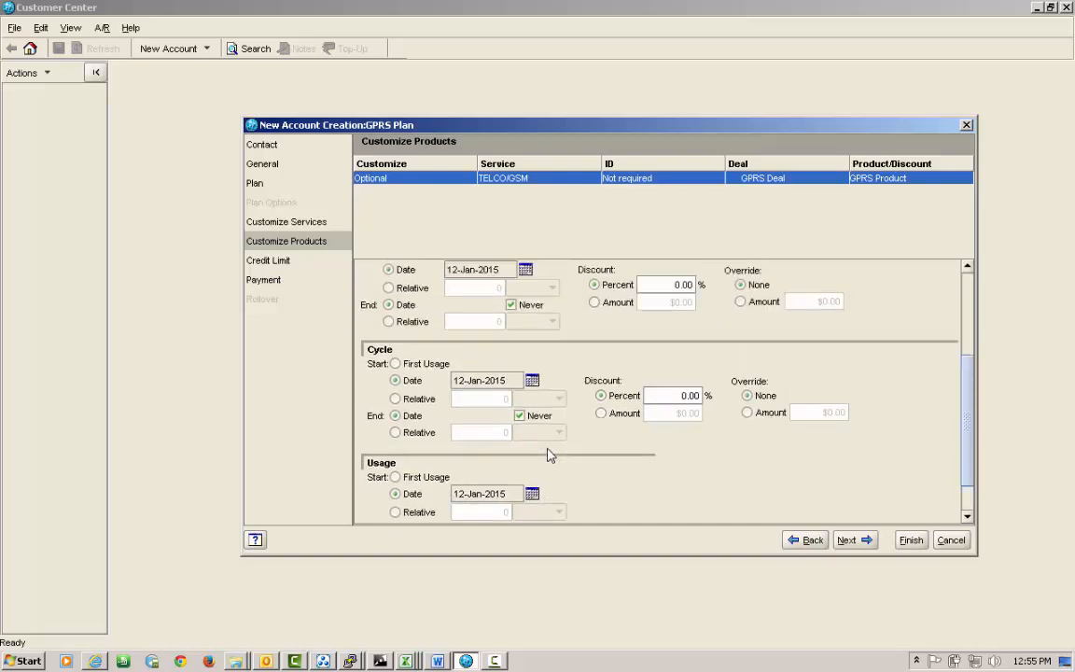
{"action": "scroll", "coordinate": [563, 460], "scroll_direction": "down", "scroll_amount": 3}
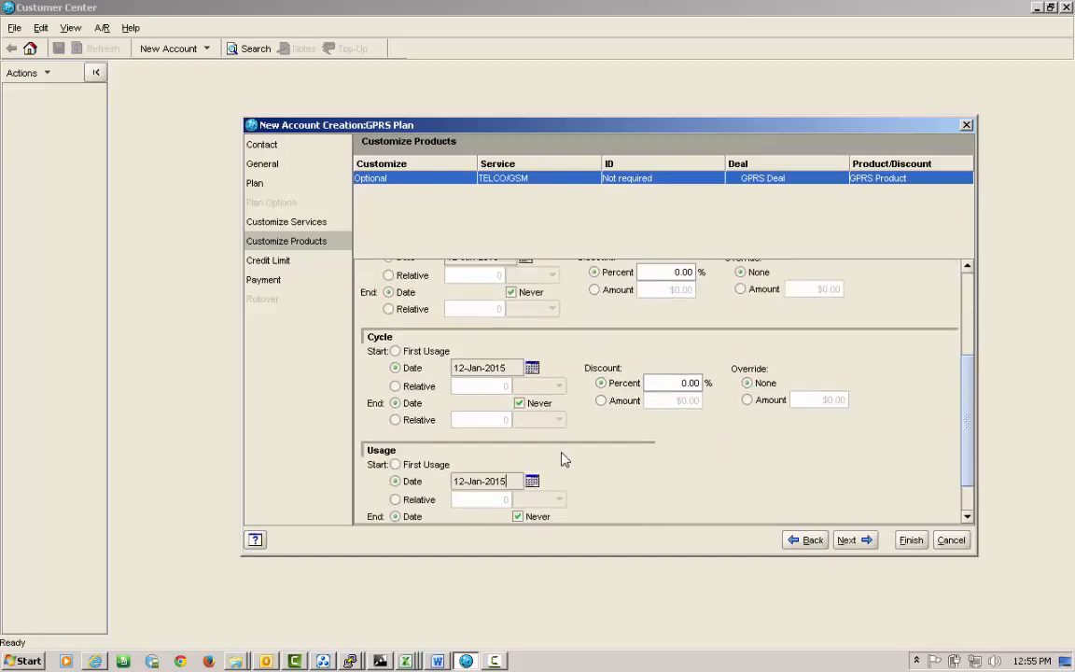
{"action": "scroll", "coordinate": [590, 471], "scroll_direction": "down", "scroll_amount": 2}
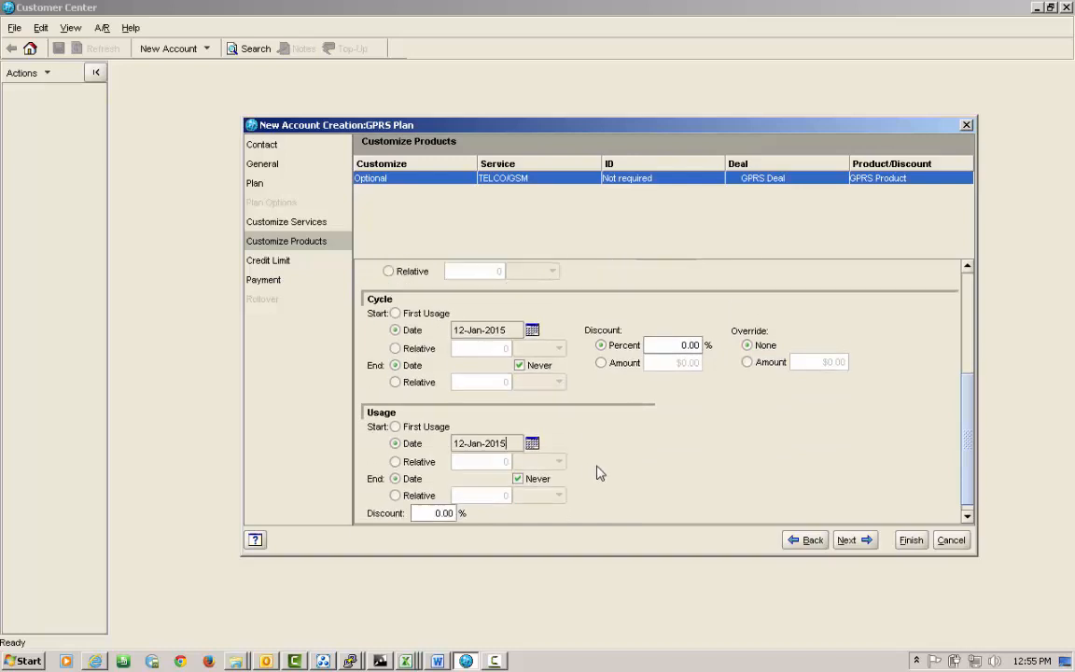
{"action": "scroll", "coordinate": [599, 474], "scroll_direction": "up", "scroll_amount": 3}
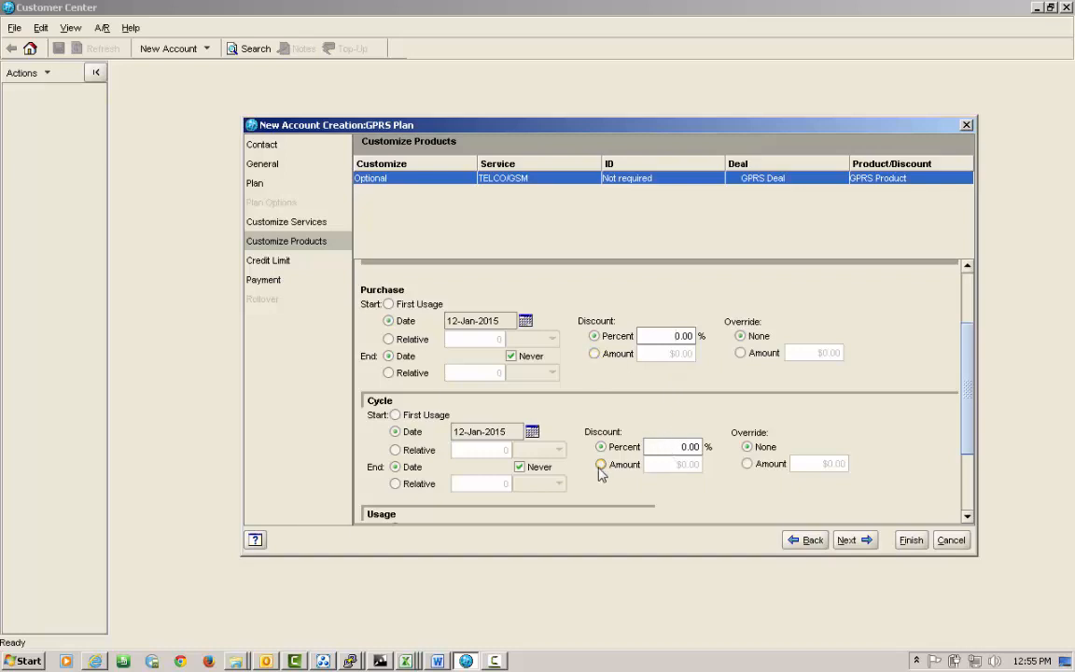
{"action": "scroll", "coordinate": [523, 466], "scroll_direction": "down", "scroll_amount": 2}
{"action": "scroll", "coordinate": [513, 462], "scroll_direction": "up", "scroll_amount": 2}
{"action": "scroll", "coordinate": [662, 476], "scroll_direction": "down", "scroll_amount": 1}
{"action": "scroll", "coordinate": [666, 483], "scroll_direction": "down", "scroll_amount": 2}
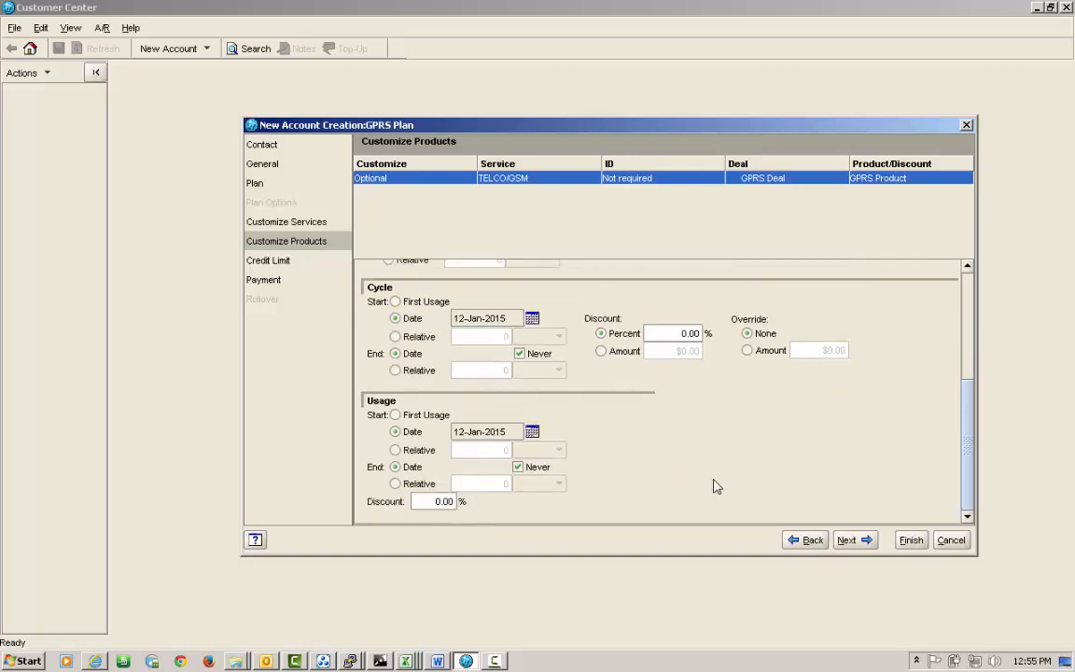
Leave the Balance Group<Account> credit limit unlimited and proceed to the payment options.
{"action": "left_click", "coordinate": [851, 545]}
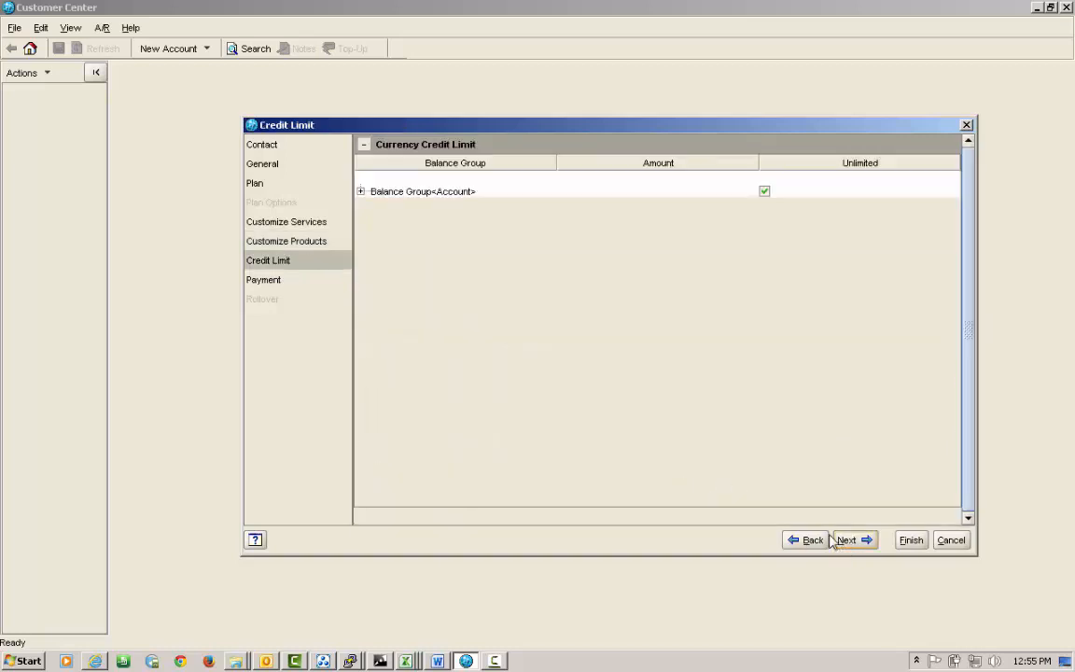
{"action": "left_click", "coordinate": [360, 191]}
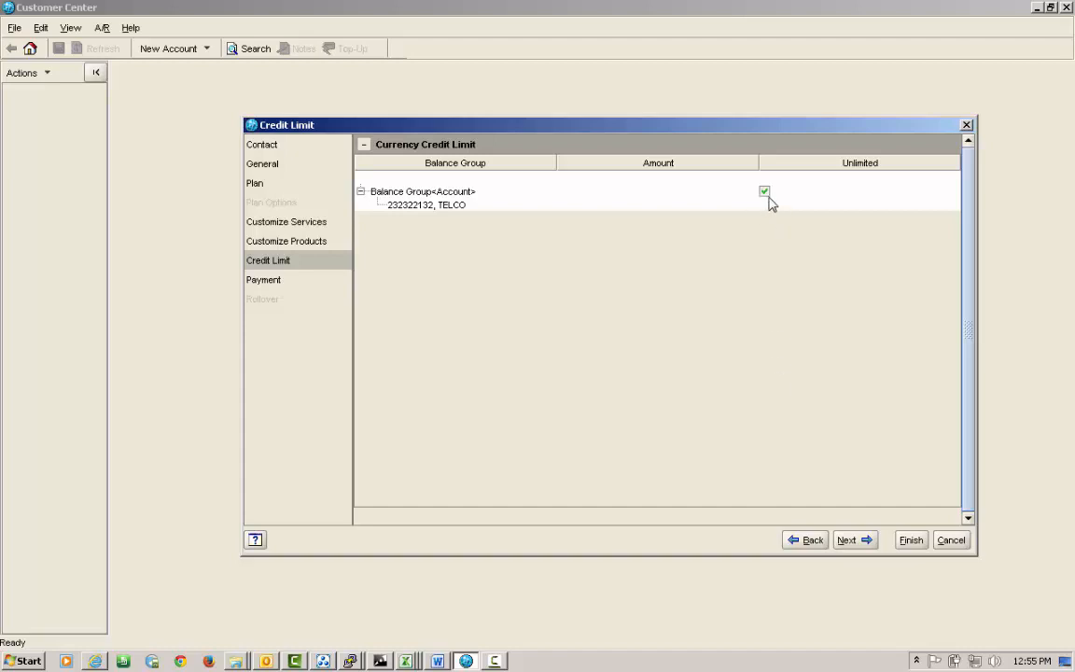
{"action": "left_click", "coordinate": [864, 541]}
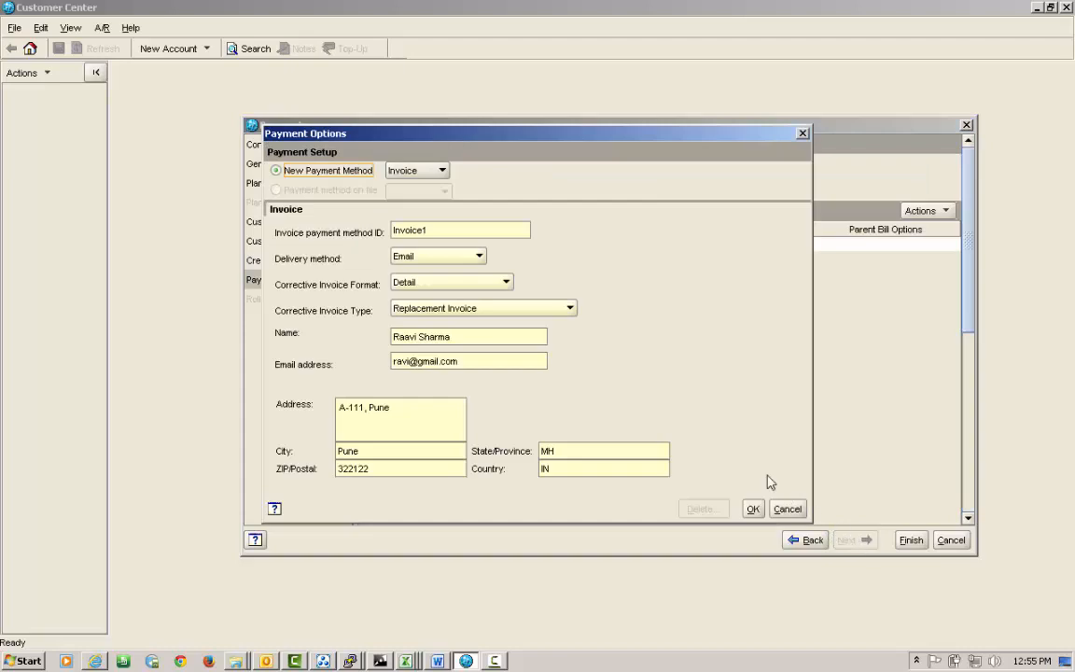
Keep Invoice as the new payment method and confirm the Payment Options.
{"action": "left_click", "coordinate": [442, 171]}
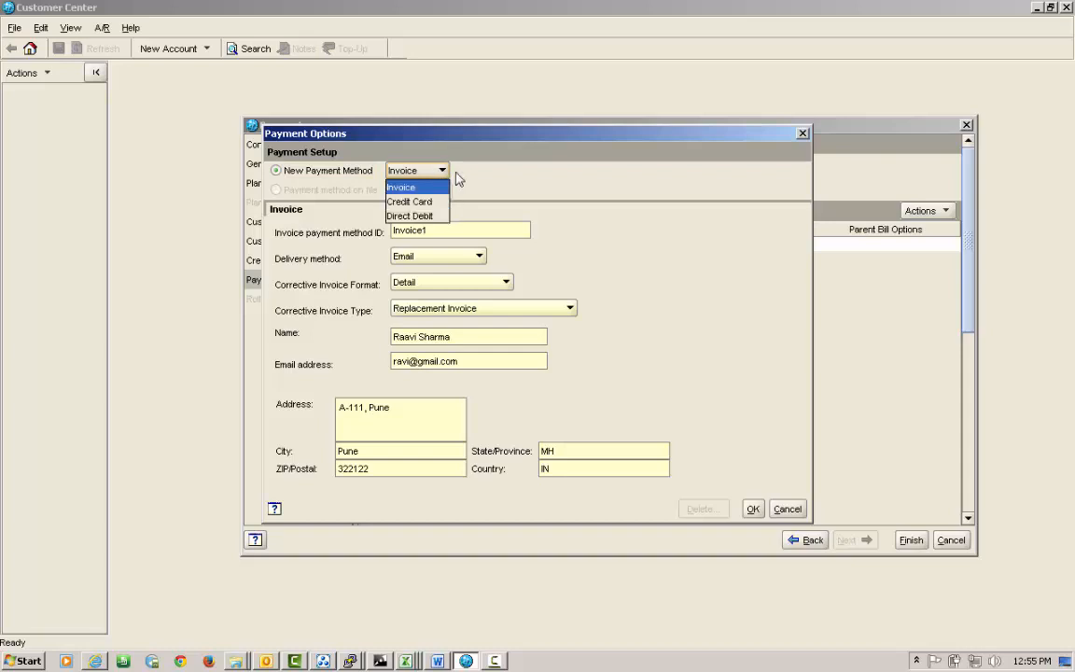
{"action": "left_click", "coordinate": [458, 180]}
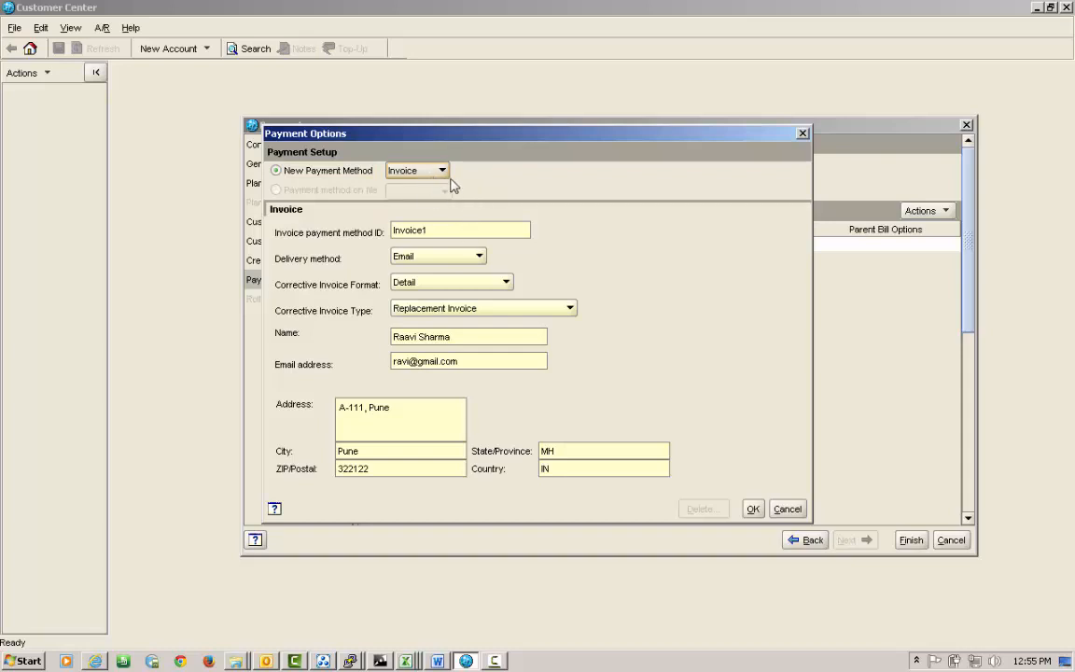
{"action": "left_click", "coordinate": [445, 172]}
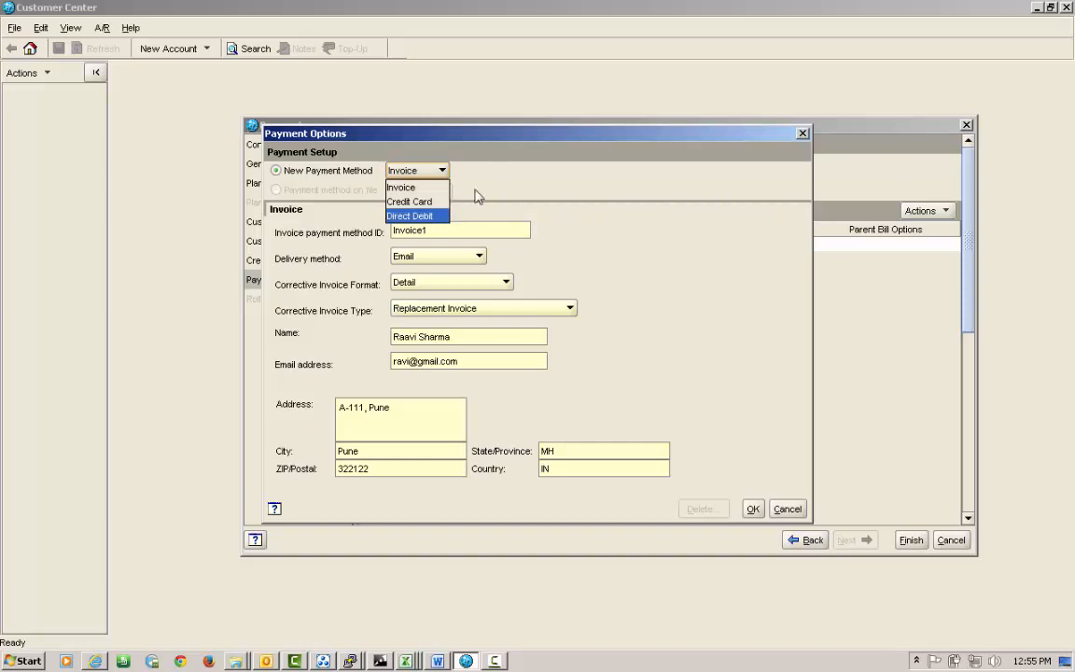
{"action": "left_click", "coordinate": [507, 174]}
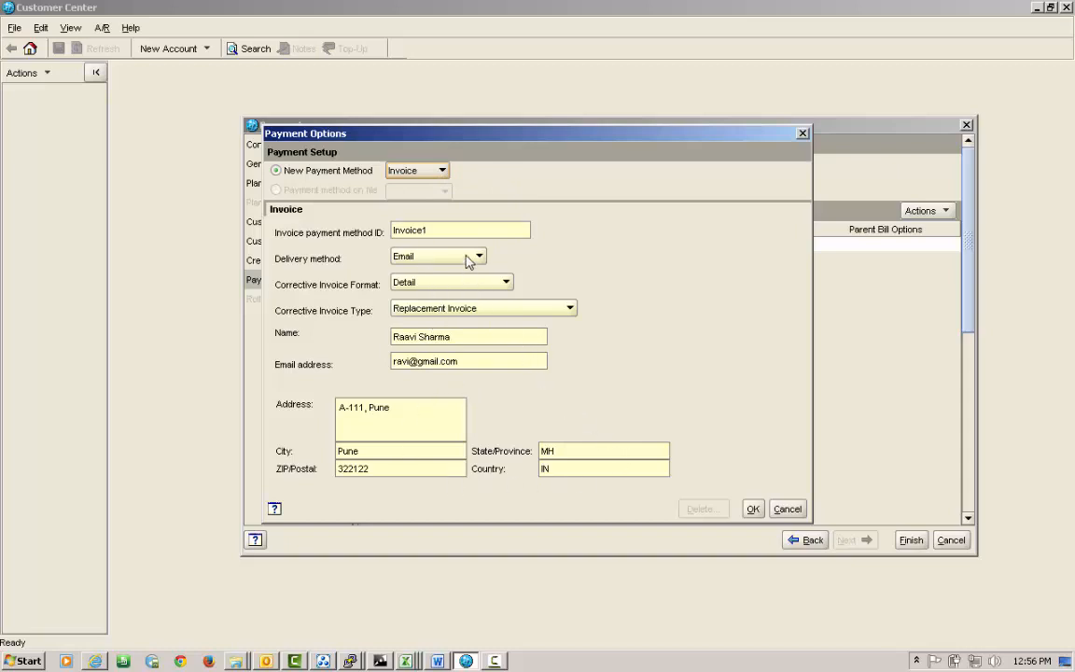
{"action": "left_click", "coordinate": [753, 511]}
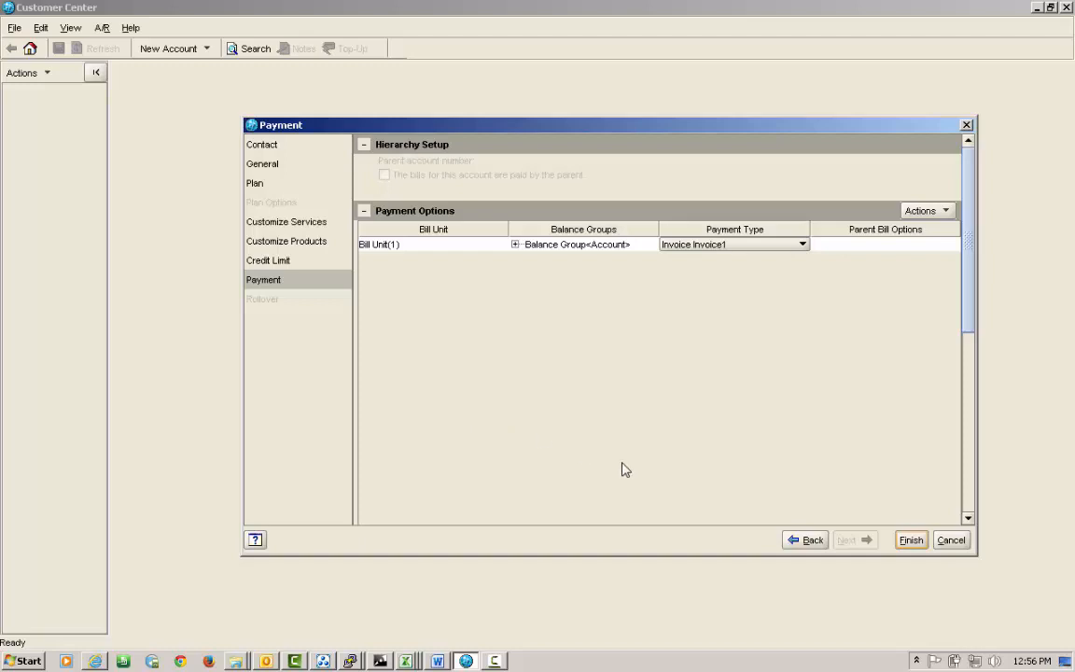
Finish the wizard to create the consumer account with the GPRS Plan.
{"action": "left_click", "coordinate": [911, 542]}
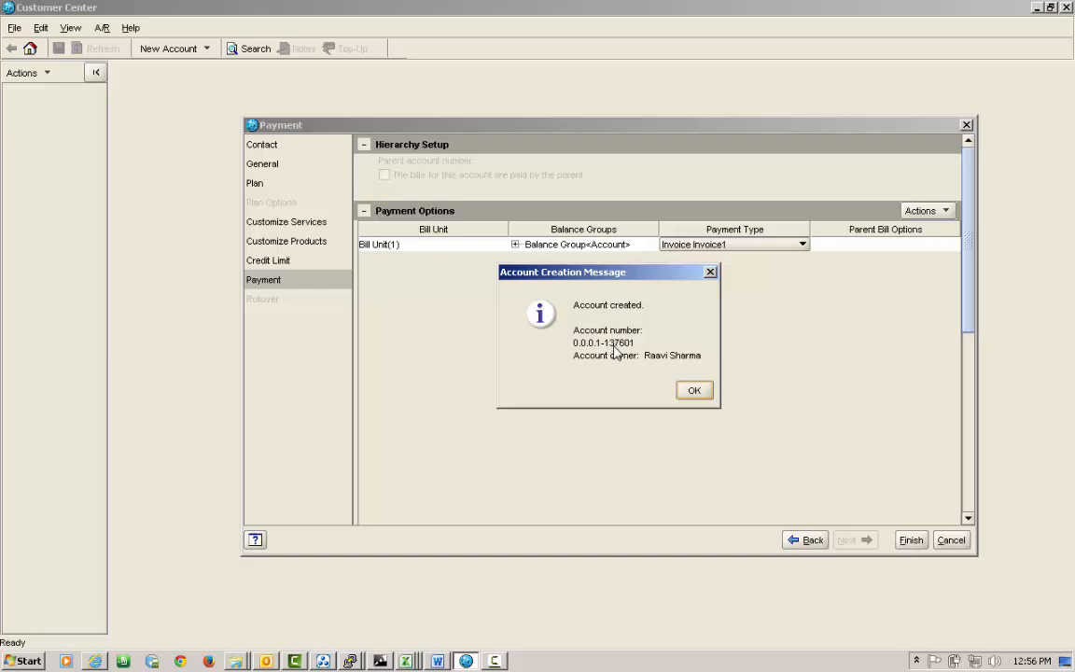
Open the new account and display its Balance tab with the $50.00 bill-in-progress estimate.
{"action": "left_click", "coordinate": [694, 391]}
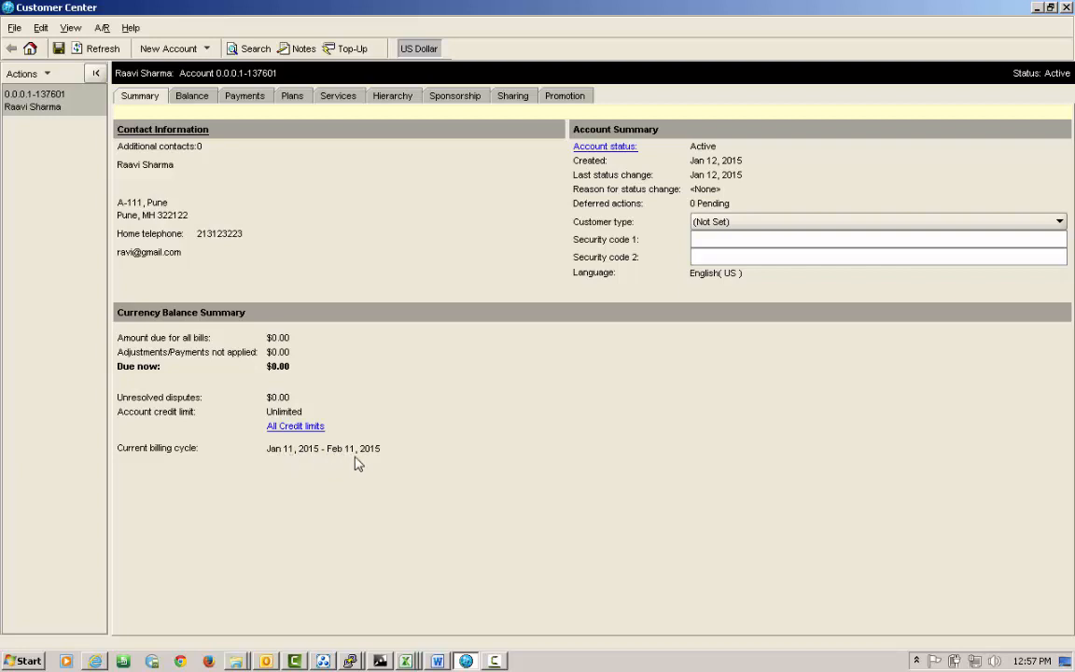
{"action": "left_click", "coordinate": [193, 97]}
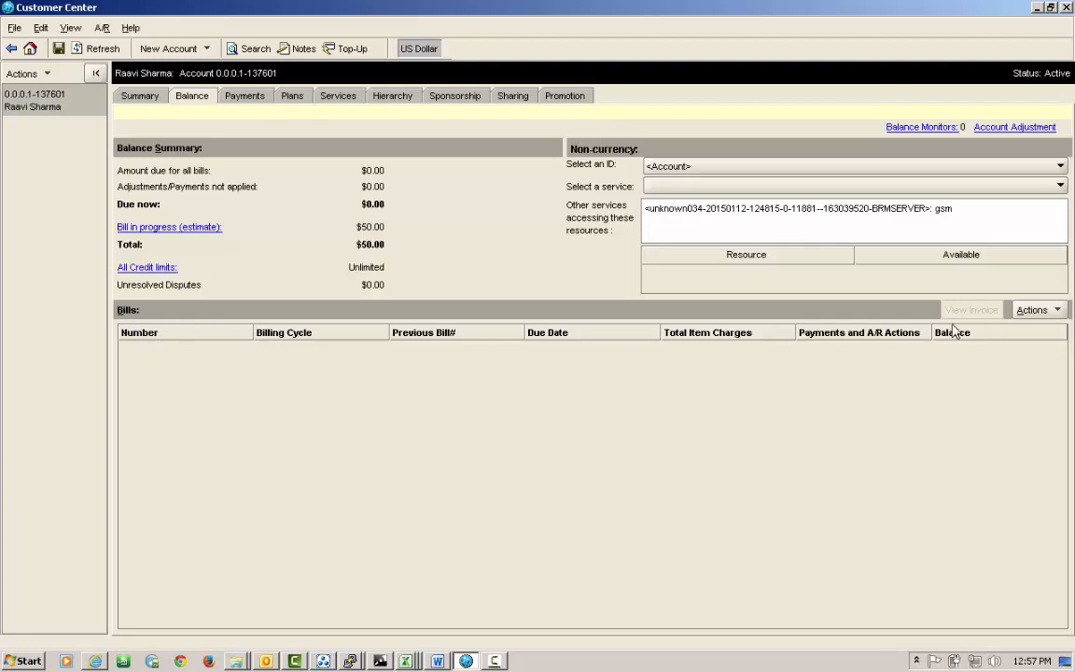
Check the Invoice1 payment method on Payments, then view the GPRS Plan on the plans tab.
{"action": "left_click", "coordinate": [247, 98]}
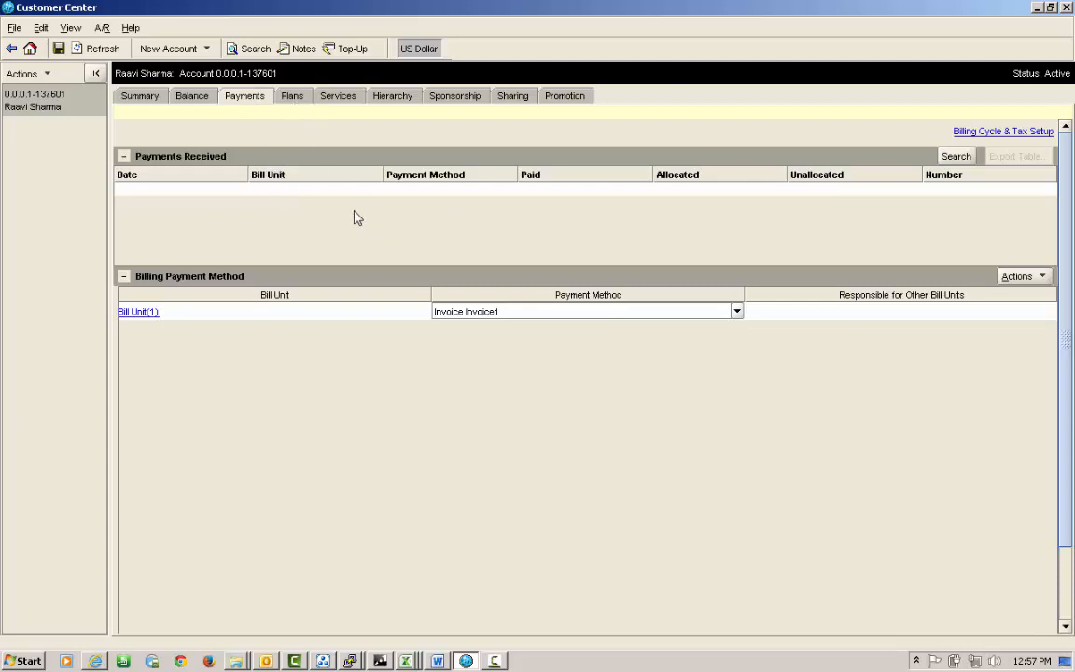
{"action": "left_click", "coordinate": [297, 99]}
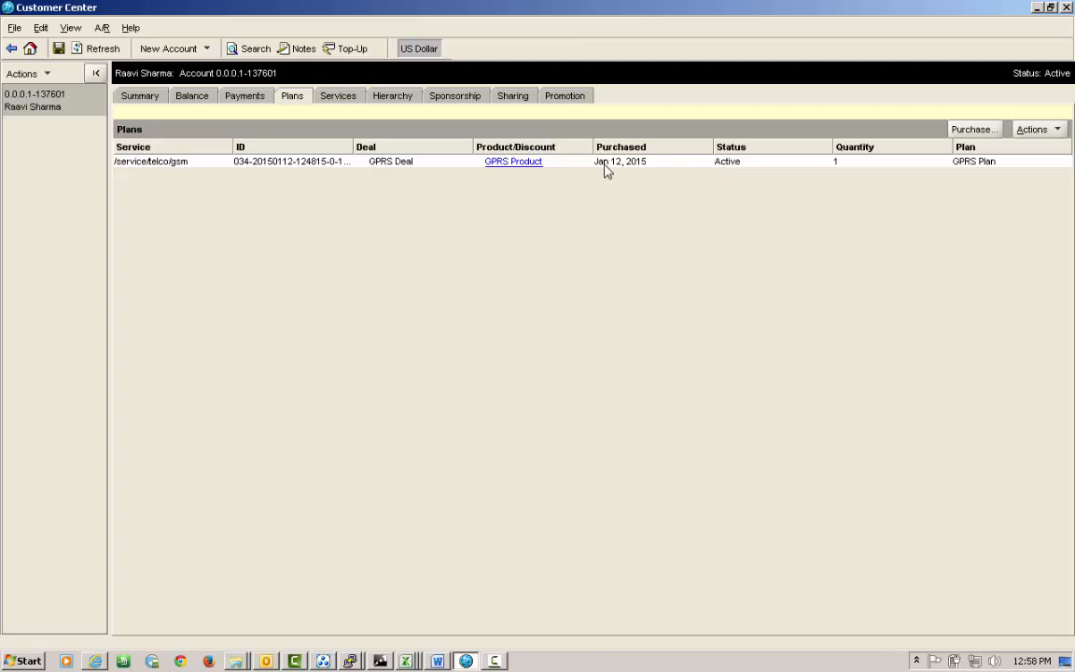
Show the account's active TELCO/GSM service and its service ID on the Services tab.
{"action": "left_click", "coordinate": [338, 96]}
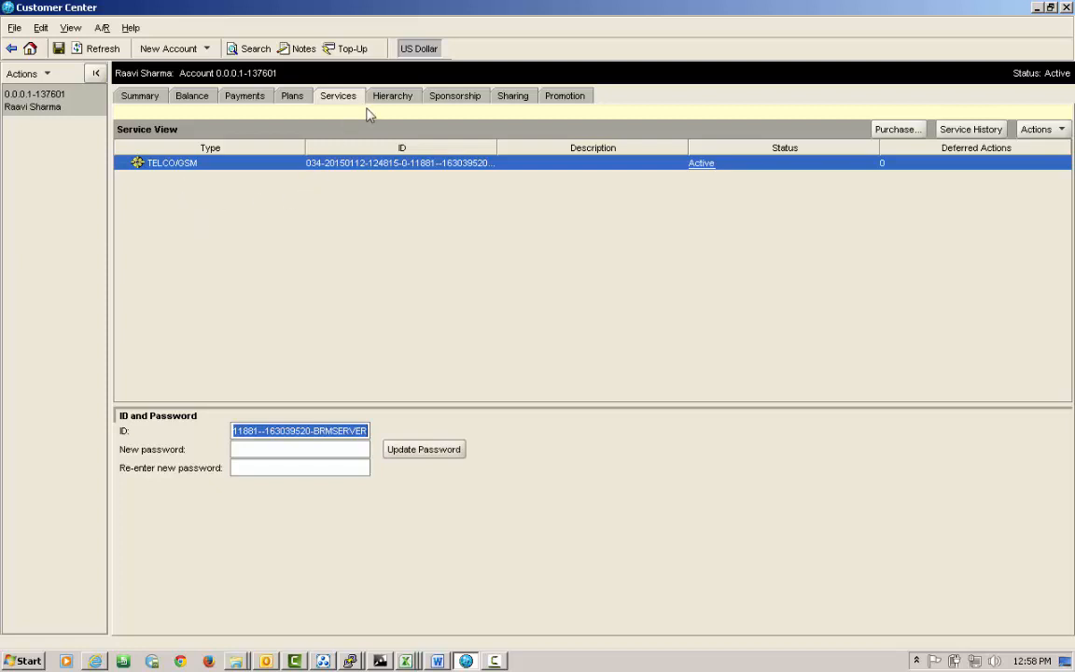
Check the Hierarchy tab and return to the Summary (Active, $0.00 due), then list the PuTTY sessions.
{"action": "left_click", "coordinate": [401, 98]}
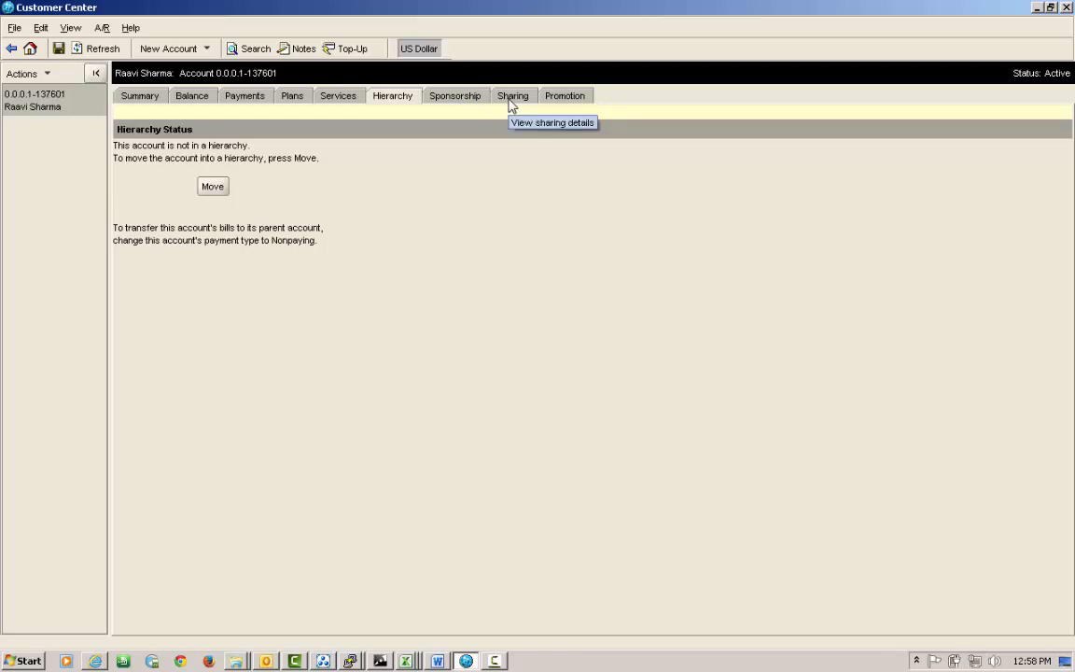
{"action": "left_click", "coordinate": [140, 96]}
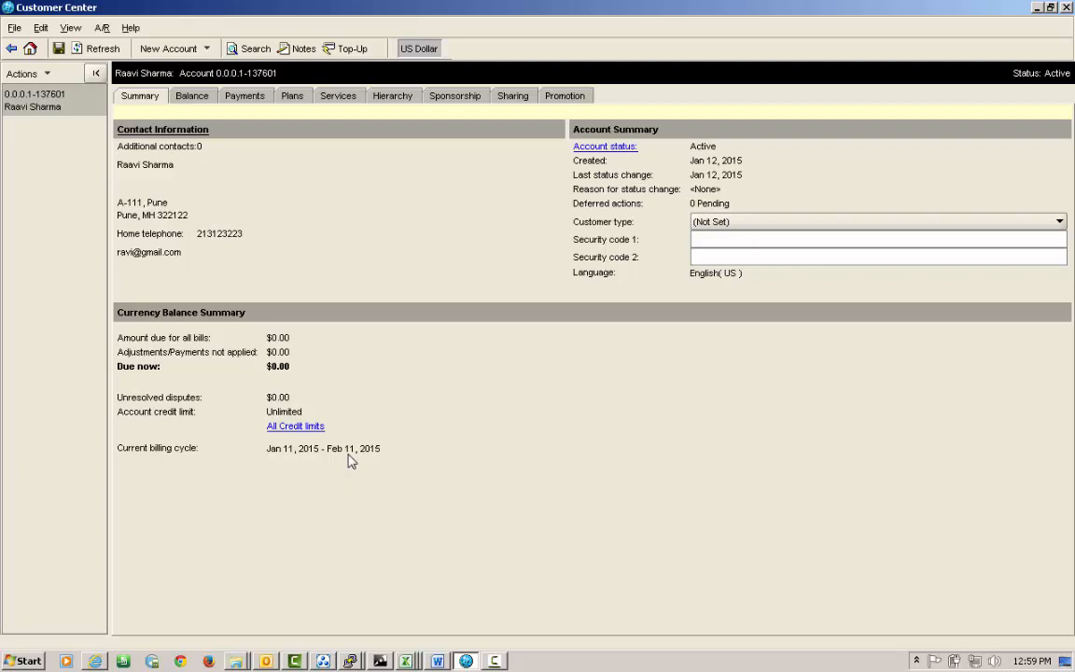
{"action": "left_click", "coordinate": [349, 659]}
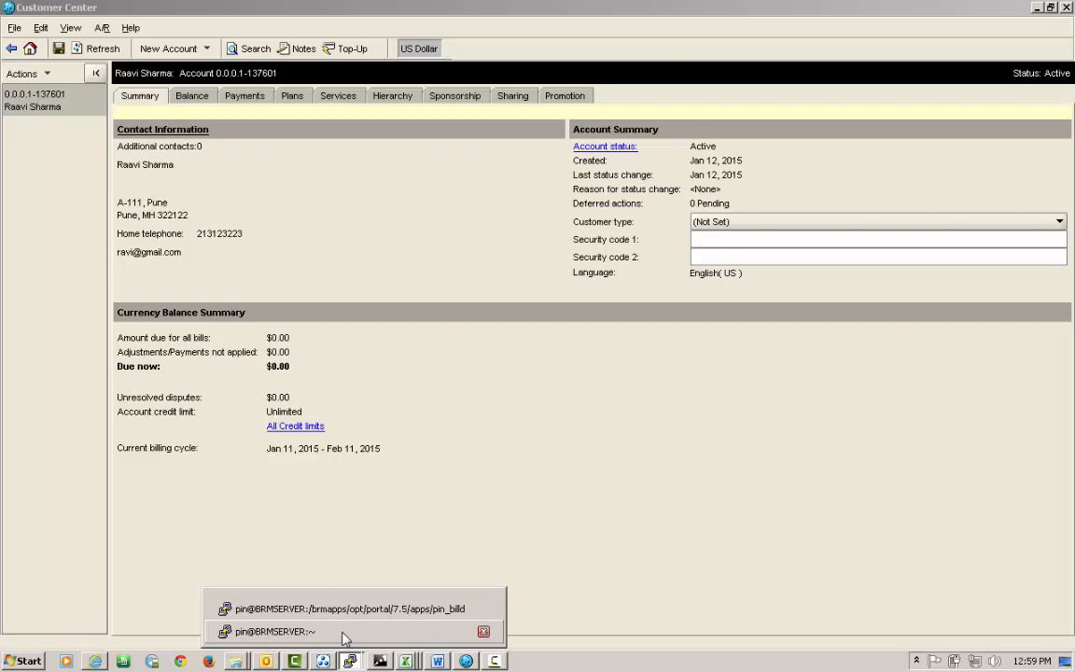
Query billinfo_t for account 137601 to get billinfo id 136065, then move to the pin_billd session.
{"action": "left_click", "coordinate": [343, 635]}
{"action": "type", "text": "13760"}
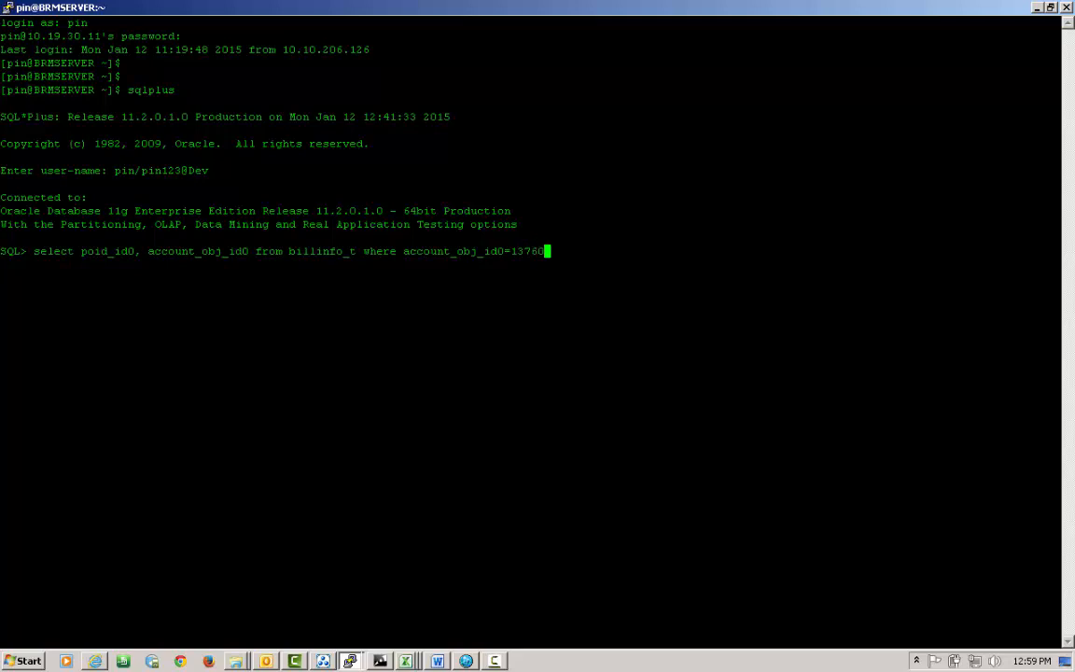
{"action": "type", "text": "1;"}
{"action": "key", "text": "Return"}
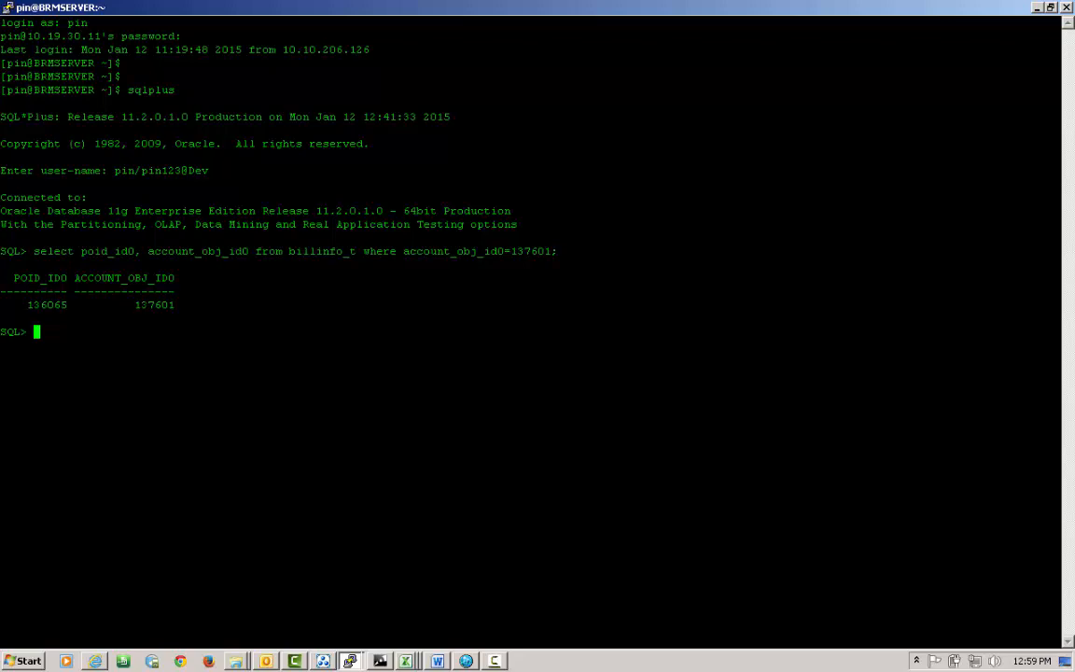
{"action": "left_click", "coordinate": [351, 660]}
{"action": "left_click", "coordinate": [317, 546]}
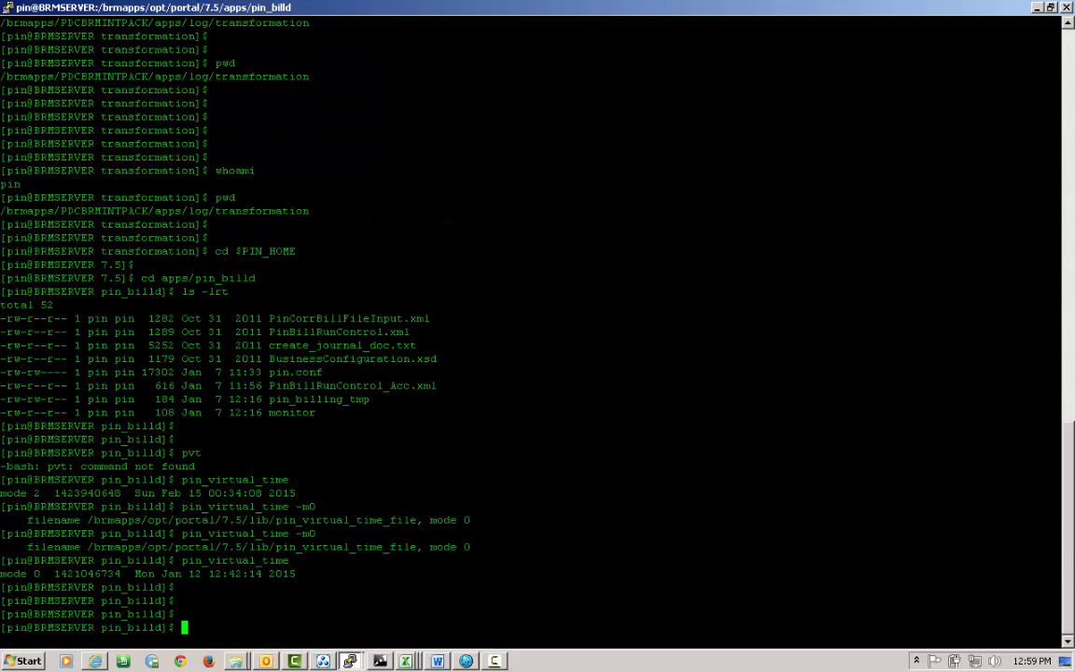
{"action": "double_click", "coordinate": [233, 560]}
{"action": "right_click", "coordinate": [233, 560]}
{"action": "type", "text": "-"}
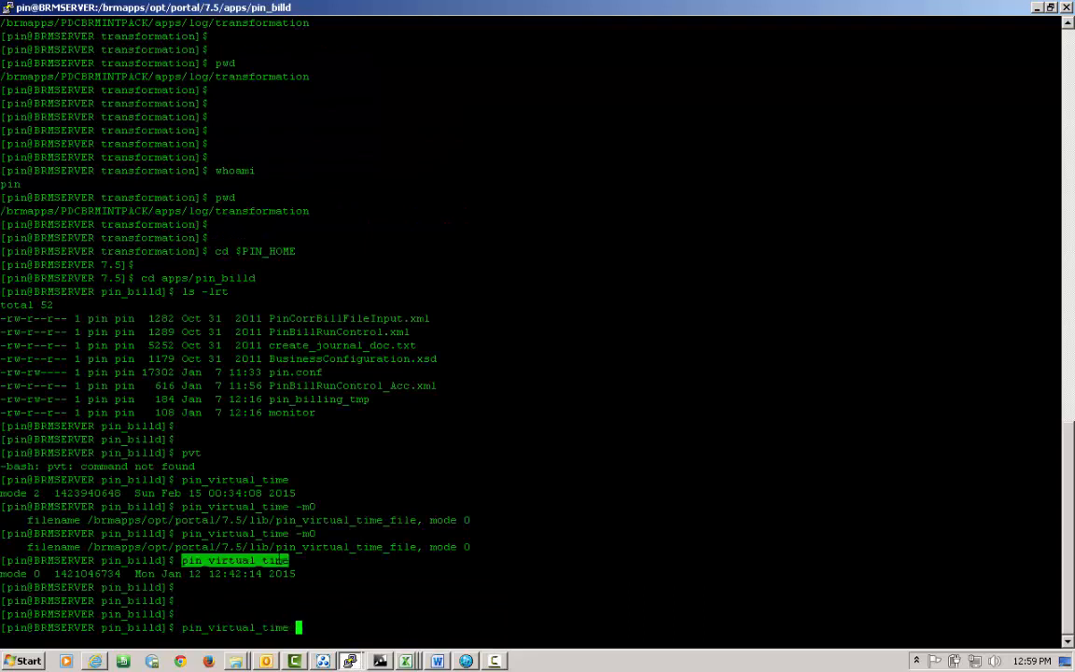
{"action": "type", "text": "m2 02120000"}
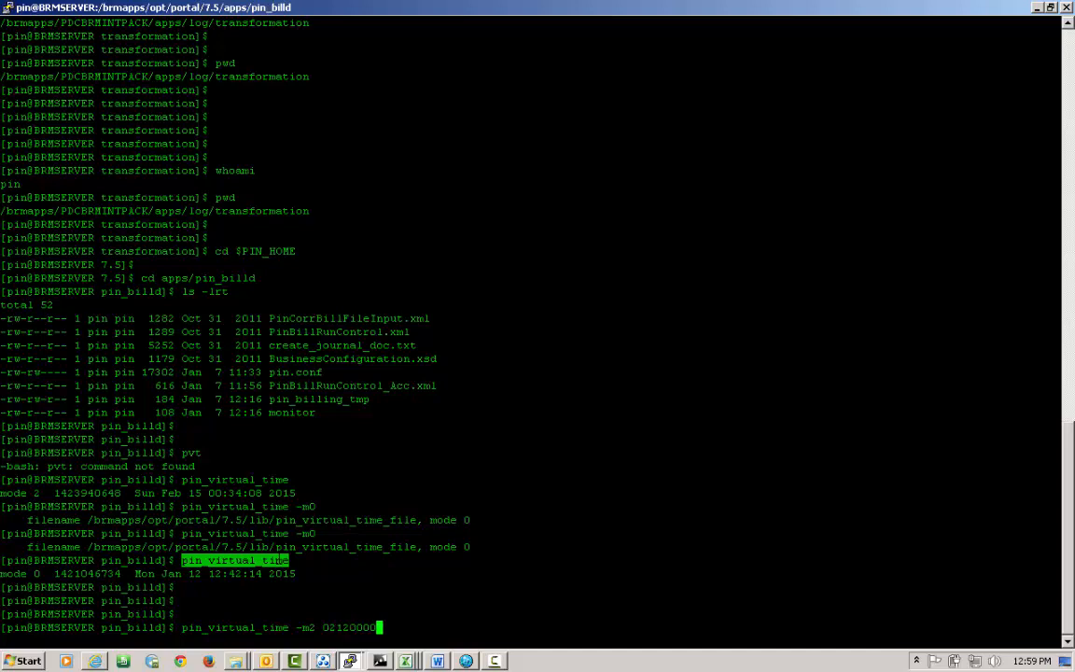
{"action": "type", "text": "2015"}
{"action": "key", "text": "Return"}
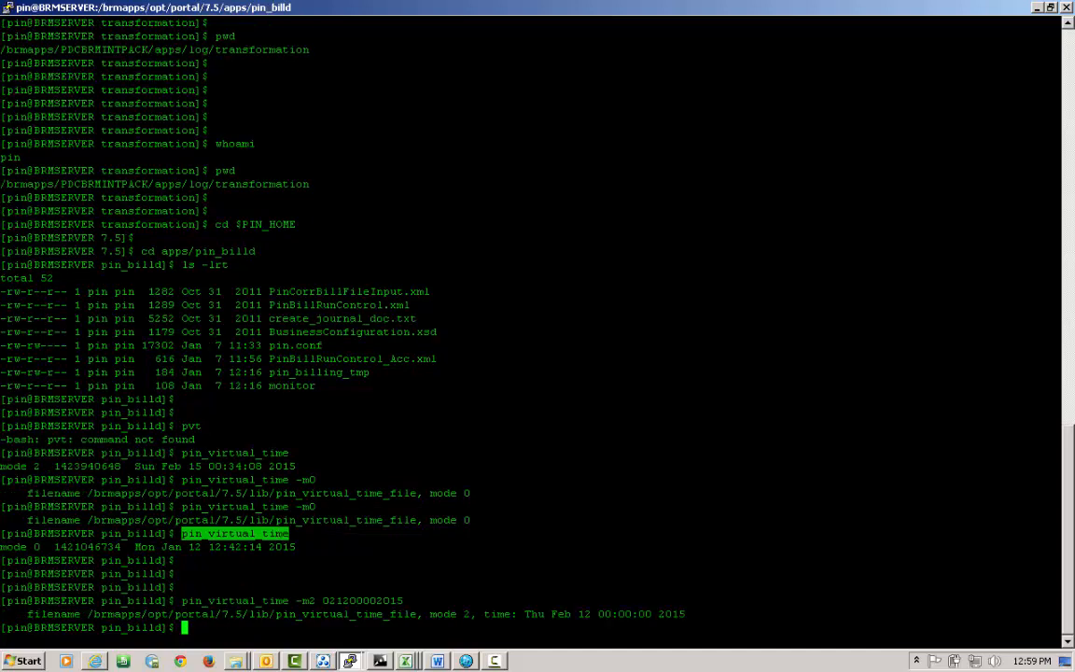
Verify virtual time reads Thu Feb 12 00:00:00 2015 and list the pin_billd files with ls -lrt.
{"action": "double_click", "coordinate": [253, 600]}
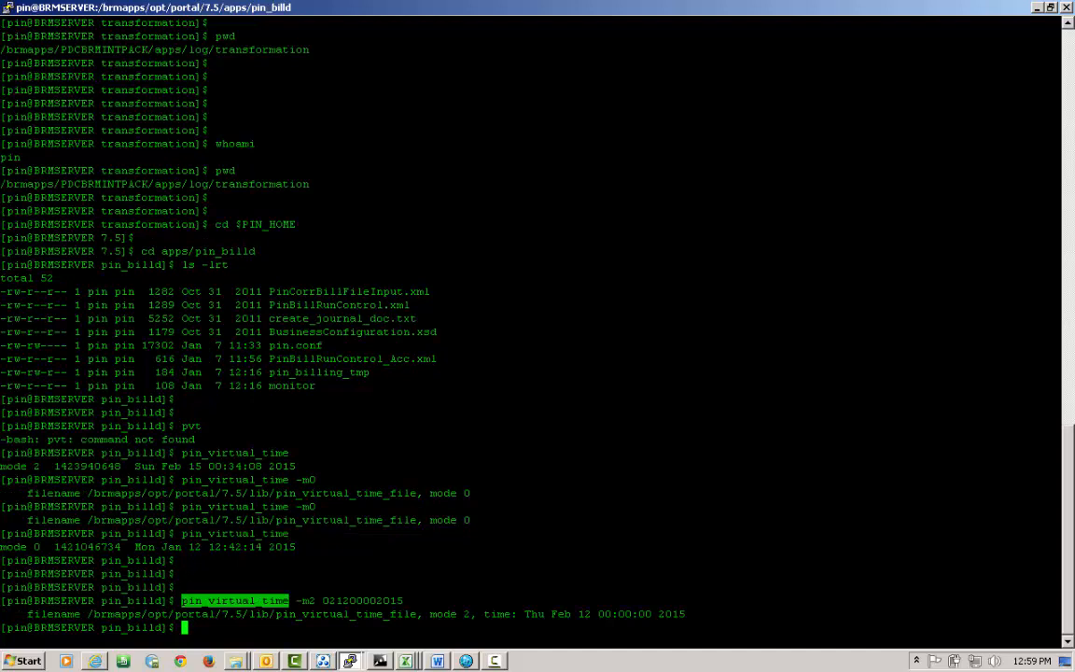
{"action": "right_click", "coordinate": [254, 600]}
{"action": "key", "text": "Return"}
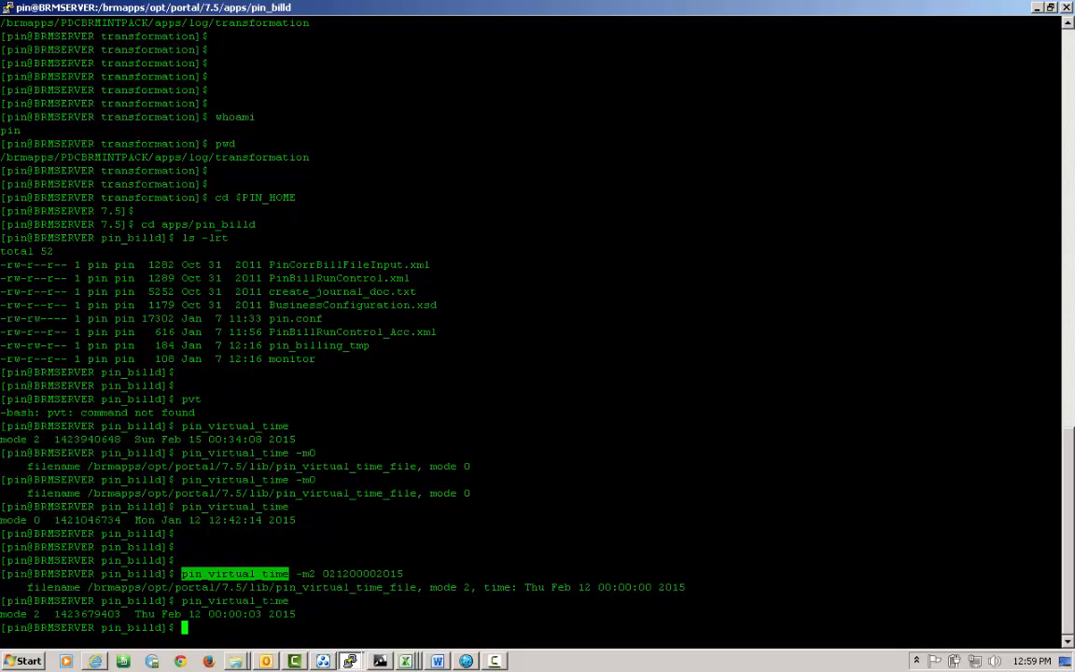
{"action": "type", "text": "ls -lrt"}
{"action": "key", "text": "Return"}
Open PinBillRunControl_Acc.xml in vi at the Account value.
{"action": "type", "text": "vi"}
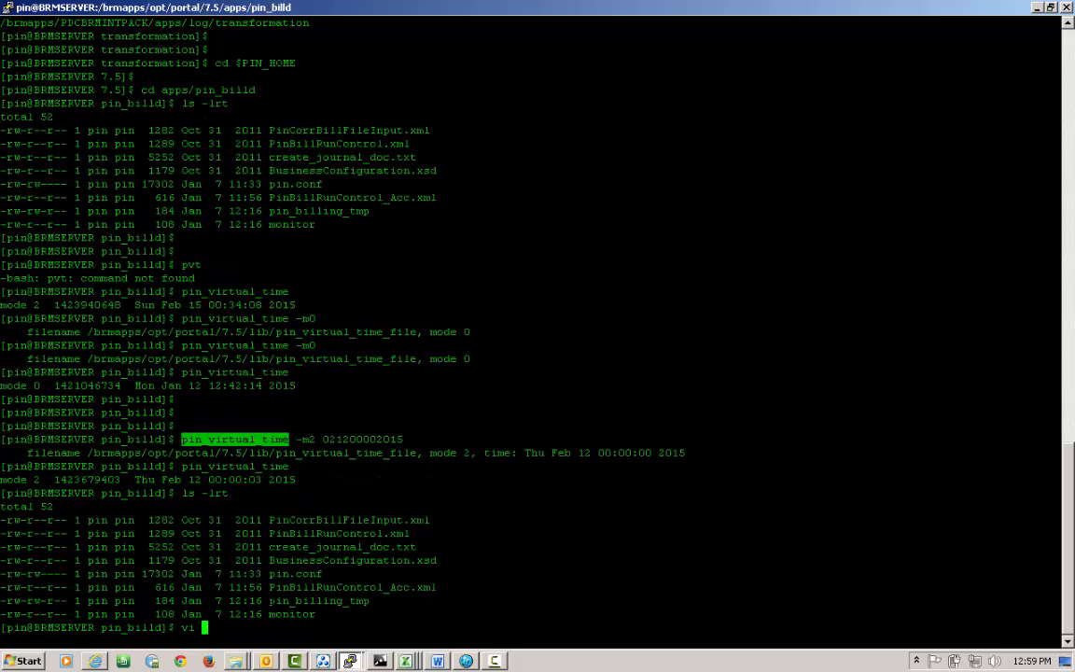
{"action": "double_click", "coordinate": [352, 587]}
{"action": "right_click", "coordinate": [352, 587]}
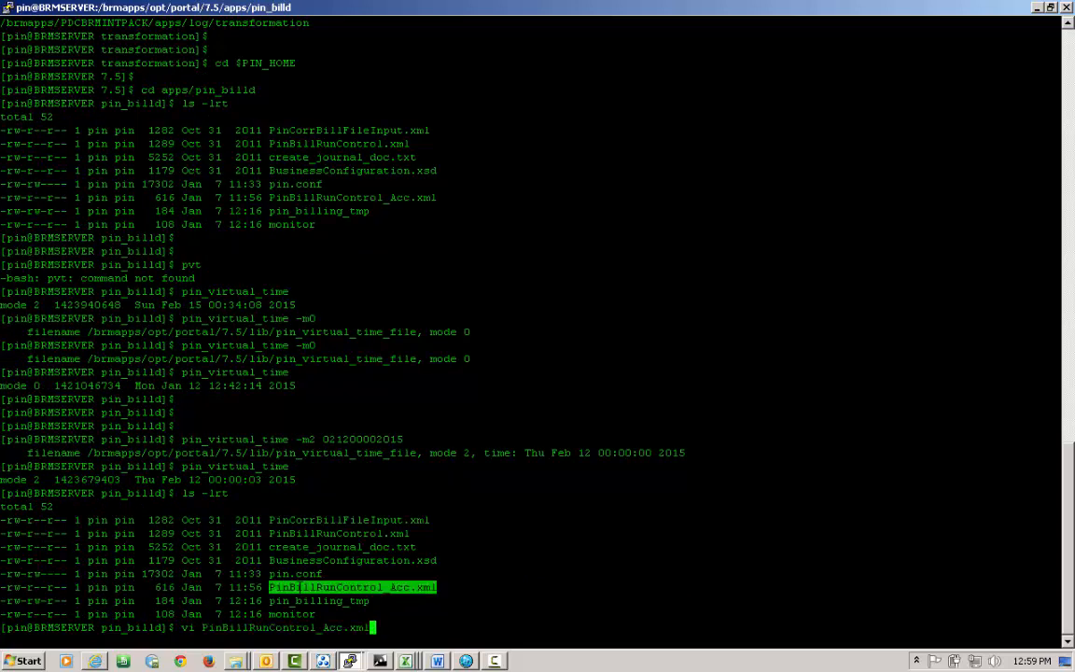
{"action": "key", "text": "Return"}
{"action": "key", "text": "l"}
{"action": "key", "text": "l"}
{"action": "key", "text": "l"}
{"action": "key", "text": "l"}
{"action": "key", "text": "l"}
{"action": "key", "text": "l"}
{"action": "key", "text": "l"}
{"action": "key", "text": "l"}
{"action": "key", "text": "l"}
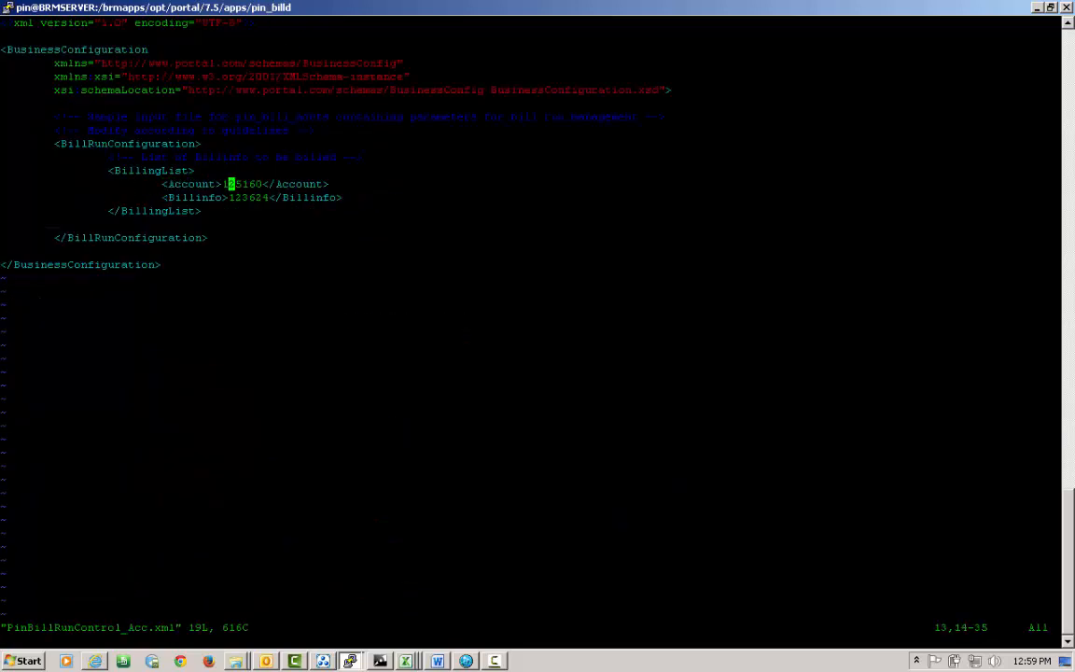
{"action": "left_click_drag", "start_coordinate": [319, 587], "coordinate": [335, 628]}
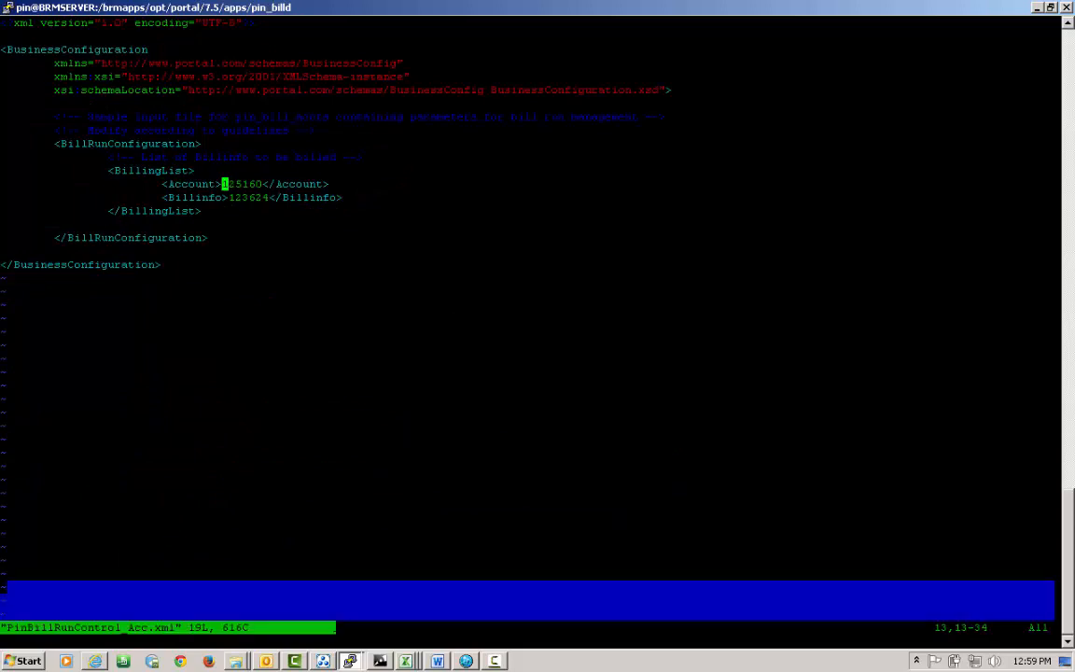
Replace the Account value with the account id 137601 copied from the SQL*Plus result.
{"action": "left_click", "coordinate": [350, 661]}
{"action": "left_click", "coordinate": [350, 634]}
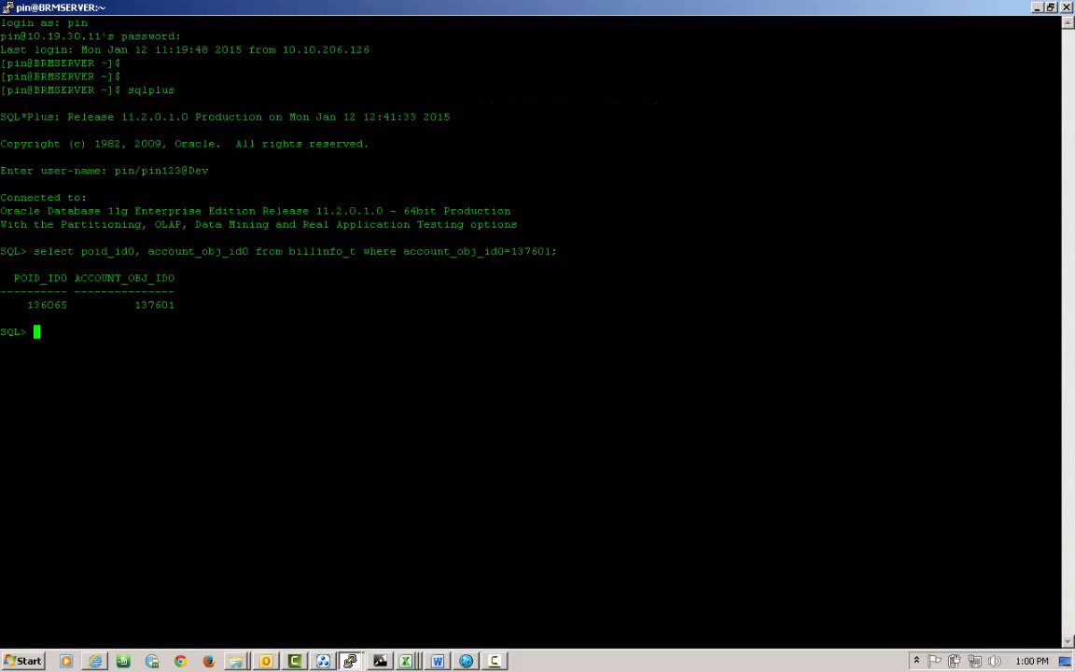
{"action": "double_click", "coordinate": [154, 304]}
{"action": "key", "text": "ctrl+c"}
{"action": "key", "text": "alt+Tab"}
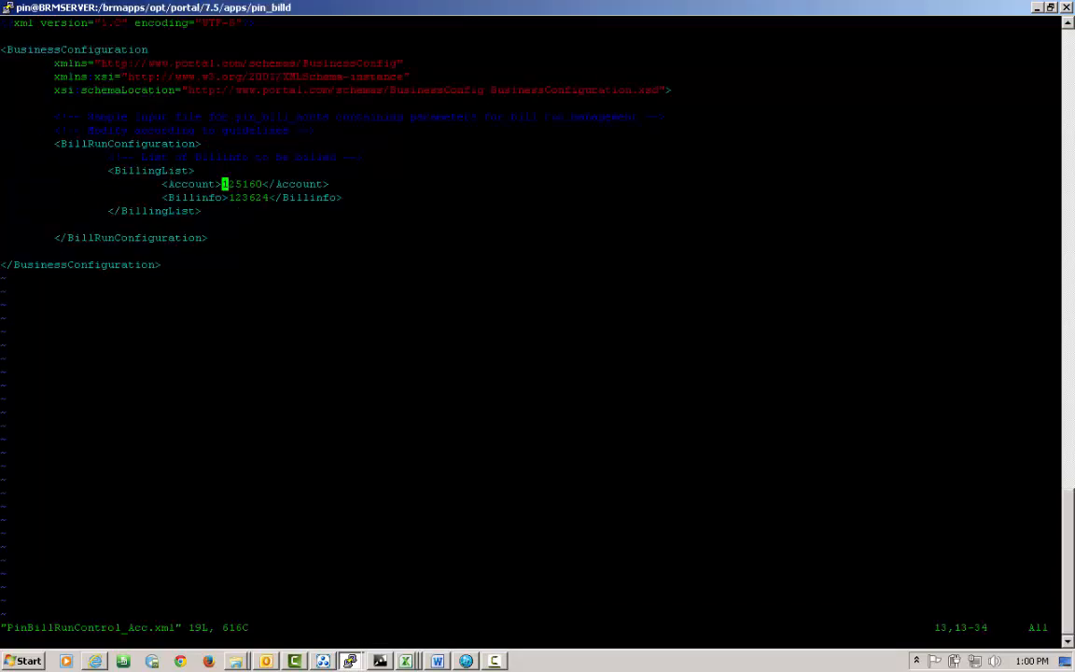
{"action": "key", "text": "c"}
{"action": "key", "text": "w"}
{"action": "key", "text": "shift+Insert"}
{"action": "key", "text": "Down"}
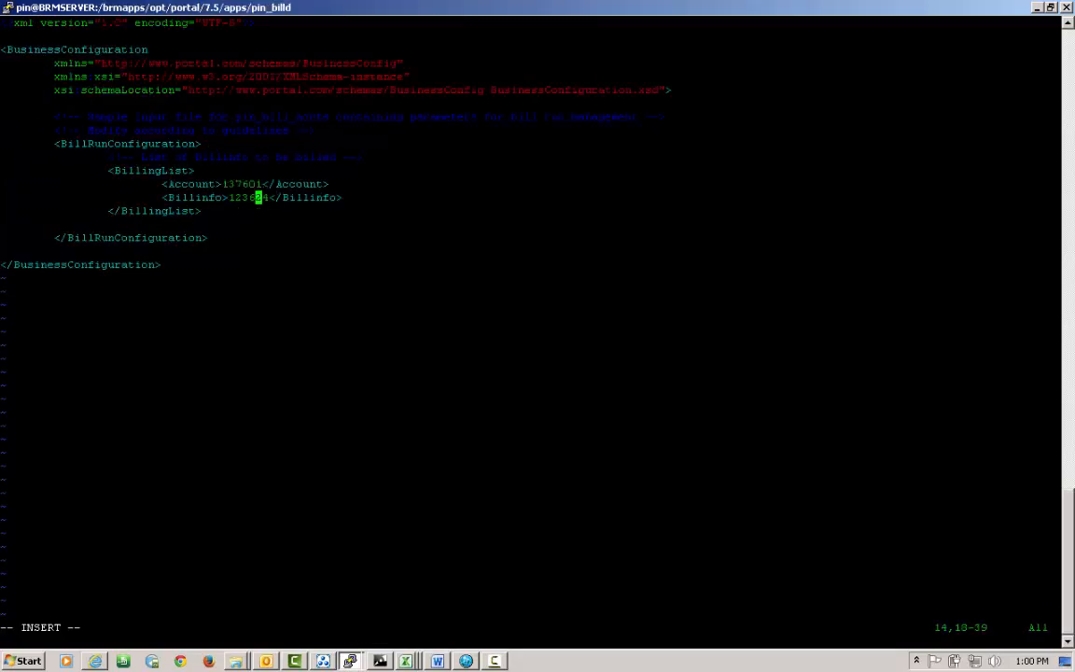
{"action": "key", "text": "Left"}
{"action": "key", "text": "Left"}
{"action": "key", "text": "Left"}
{"action": "key", "text": "Left"}
{"action": "key", "text": "Left"}
Replace the Billinfo value with the queried id 136065 and save the file with :wq.
{"action": "key", "text": "alt+Tab"}
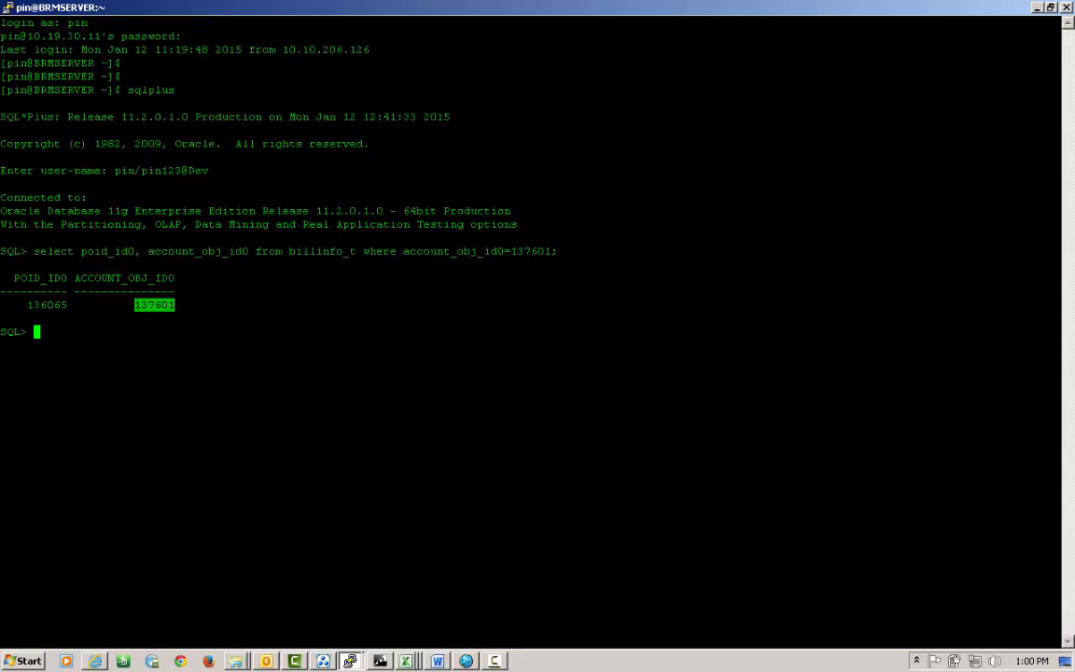
{"action": "left_click", "coordinate": [81, 292]}
{"action": "double_click", "coordinate": [56, 305]}
{"action": "key", "text": "alt+Tab"}
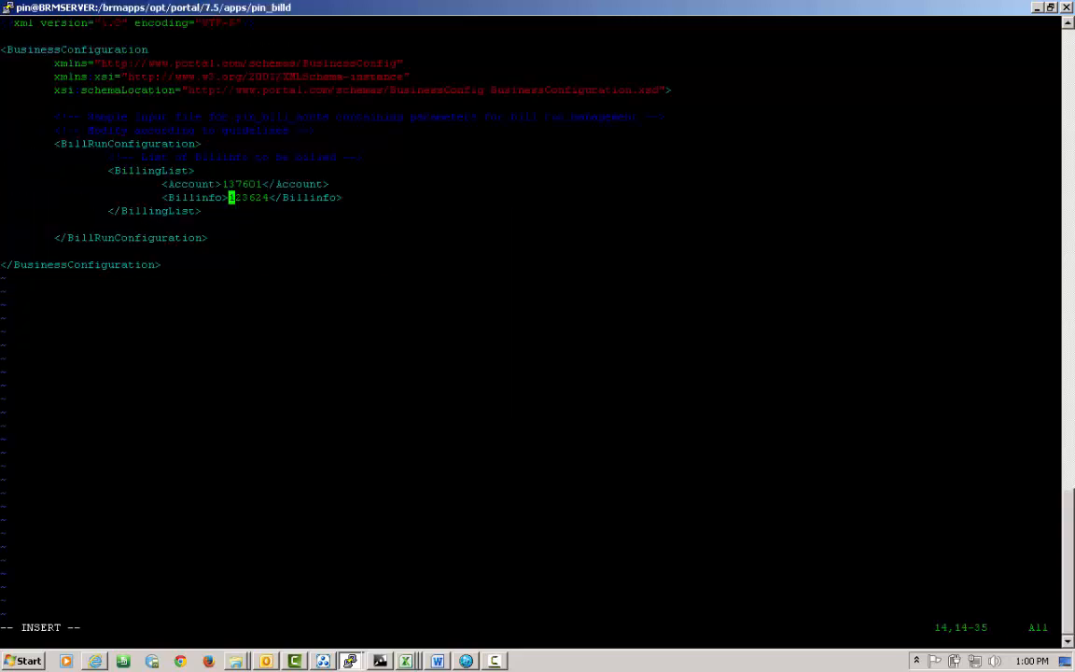
{"action": "type", "text": "cw"}
{"action": "key", "text": "Left"}
{"action": "key", "text": "Left"}
{"action": "key", "text": "Delete"}
{"action": "key", "text": "Delete"}
{"action": "key", "text": "Delete"}
{"action": "key", "text": "Delete"}
{"action": "key", "text": "Delete"}
{"action": "key", "text": "Delete"}
{"action": "key", "text": "Delete"}
{"action": "key", "text": "Delete"}
{"action": "type", "text": "136065"}
{"action": "key", "text": "Escape"}
{"action": "type", "text": ":wq"}
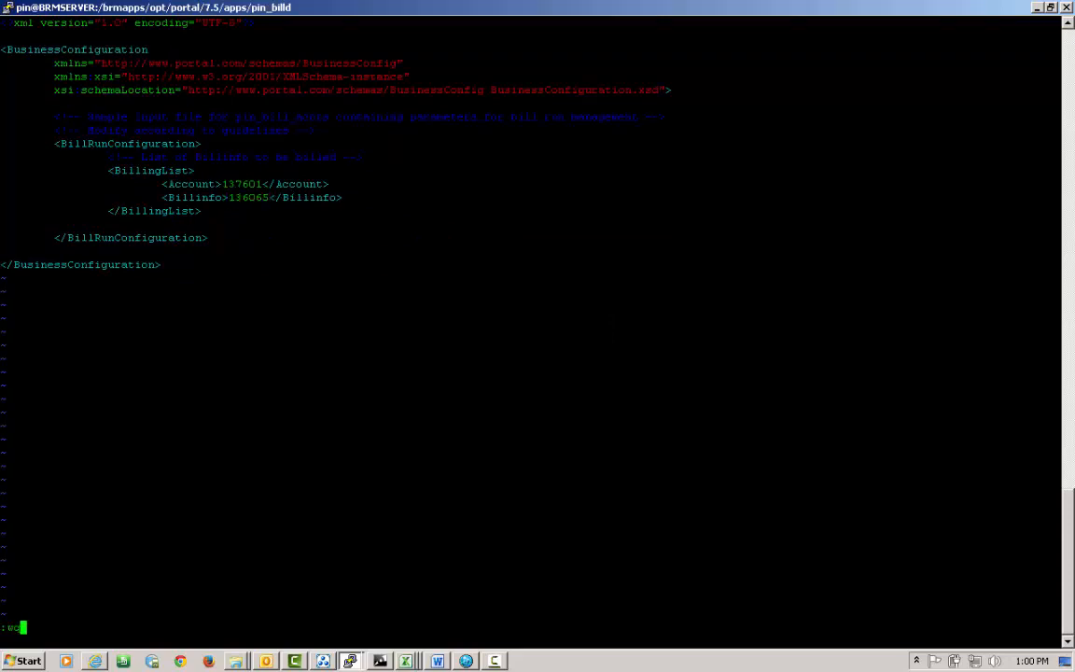
{"action": "key", "text": "Return"}
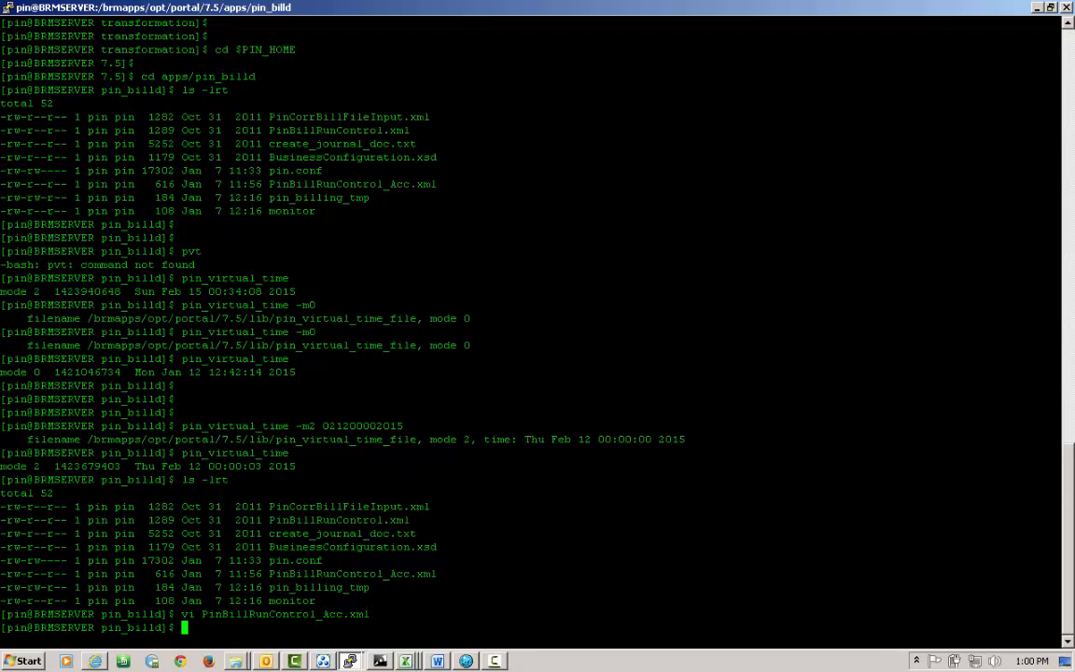
Reopen the control file to check the edits, quit with :q!, and begin the pin_bill_accts -file command.
{"action": "key", "text": "Up"}
{"action": "key", "text": "Return"}
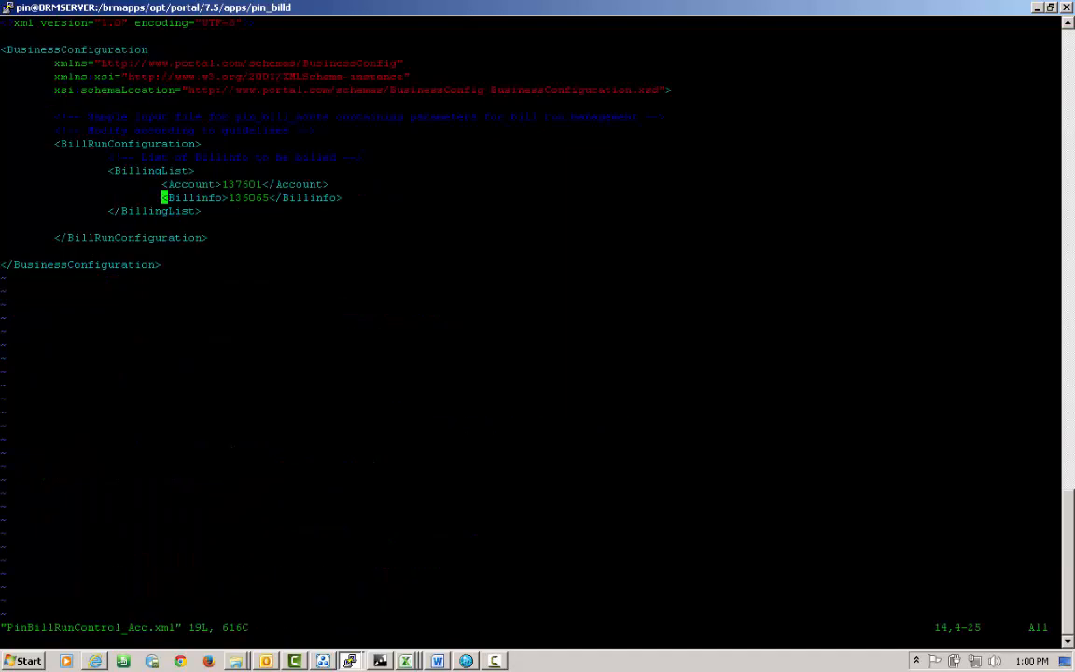
{"action": "type", "text": ":q!"}
{"action": "key", "text": "Return"}
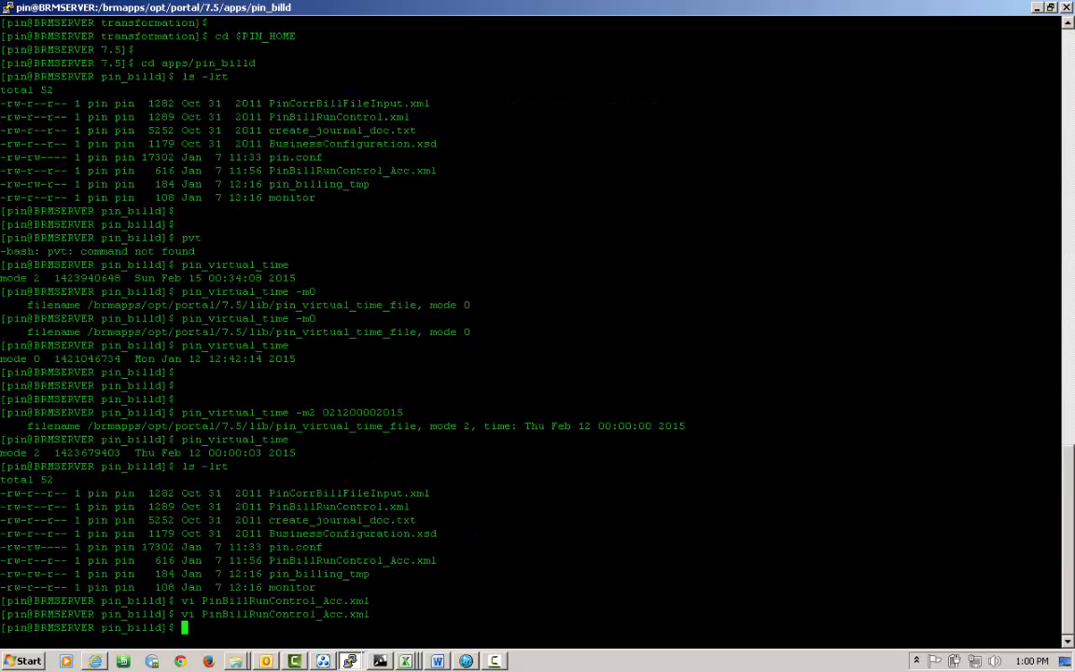
{"action": "type", "text": "pin_bill_accts "}
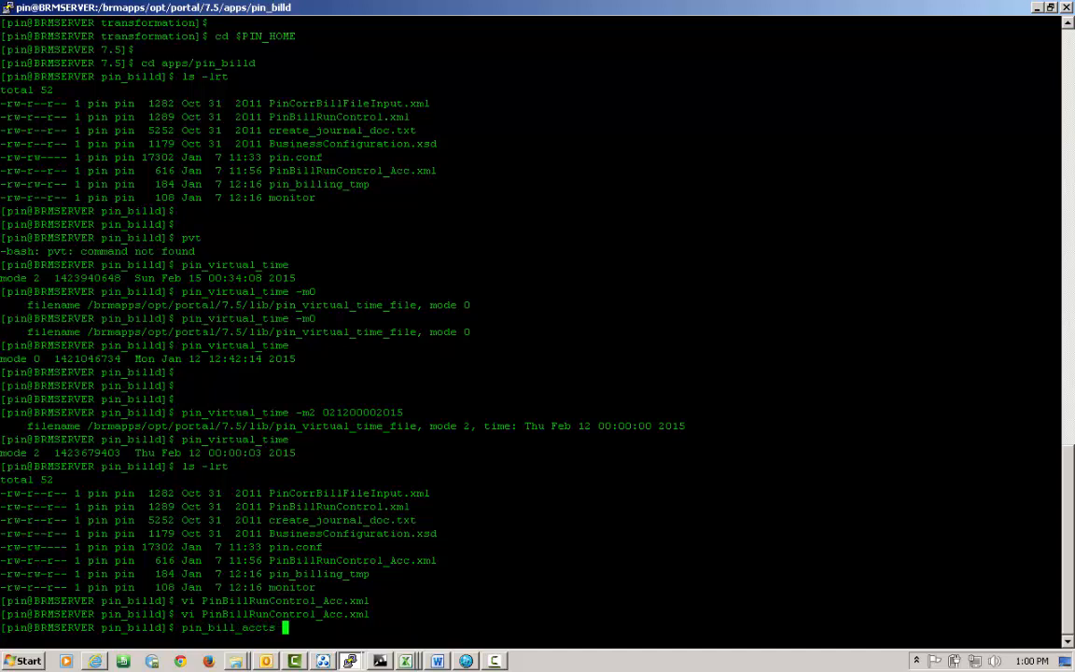
{"action": "type", "text": "-file"}
Run pin_bill_accts -file PinBillRunControl_Acc.xml -verbose: 1 record processed, 0 errors.
{"action": "left_click_drag", "start_coordinate": [202, 614], "coordinate": [369, 614]}
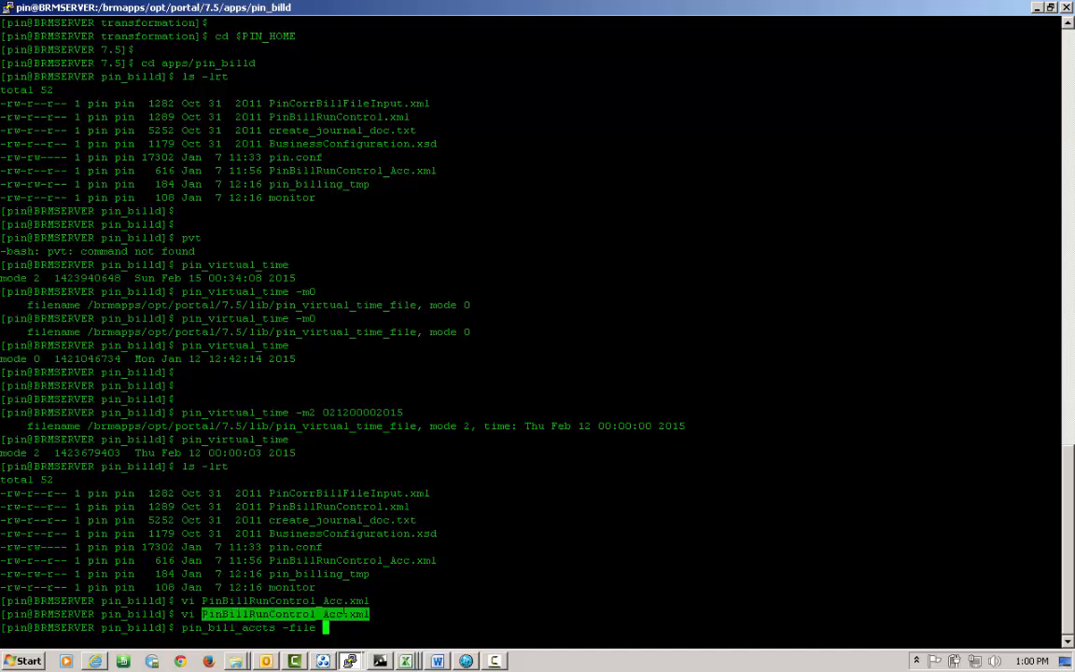
{"action": "right_click", "coordinate": [353, 614]}
{"action": "type", "text": "-ver"}
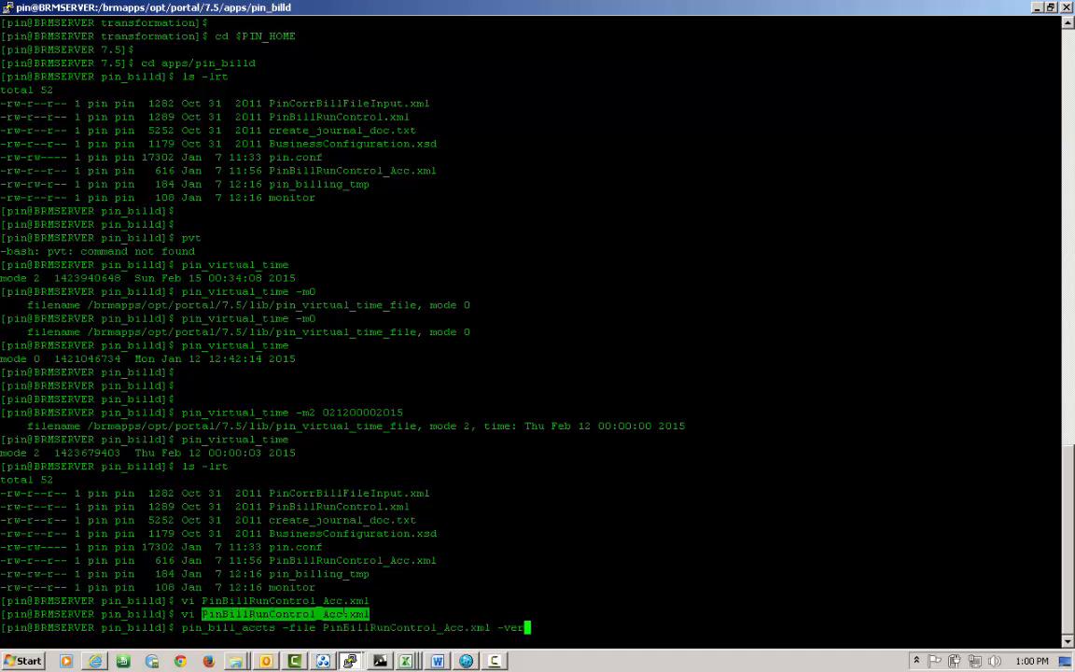
{"action": "type", "text": "bose"}
{"action": "key", "text": "Return"}
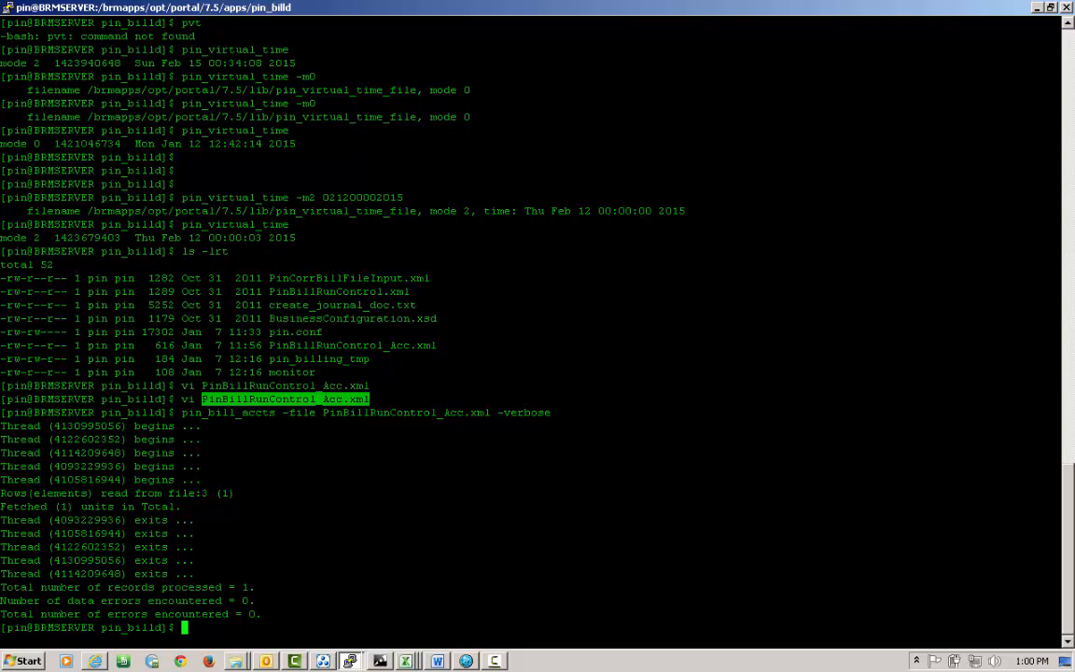
{"action": "left_click_drag", "start_coordinate": [2, 587], "coordinate": [254, 587]}
{"action": "left_click", "coordinate": [256, 588]}
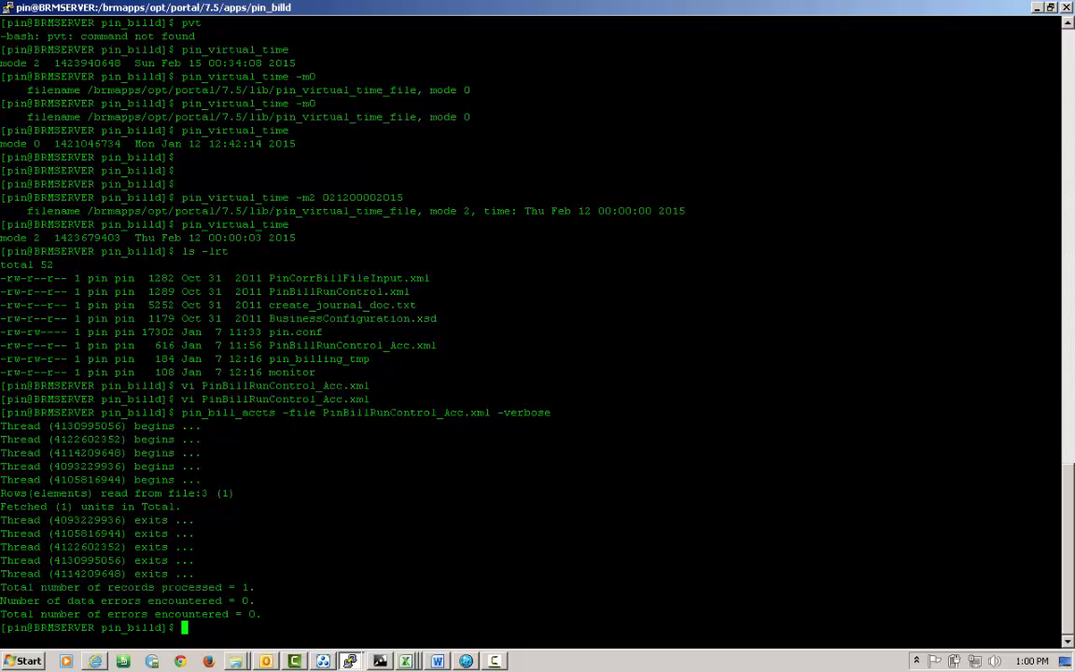
Refresh the account's Balance tab and select the $100.00 bill B1-5 (Jan 11 – Feb 11, 2015).
{"action": "left_click", "coordinate": [469, 663]}
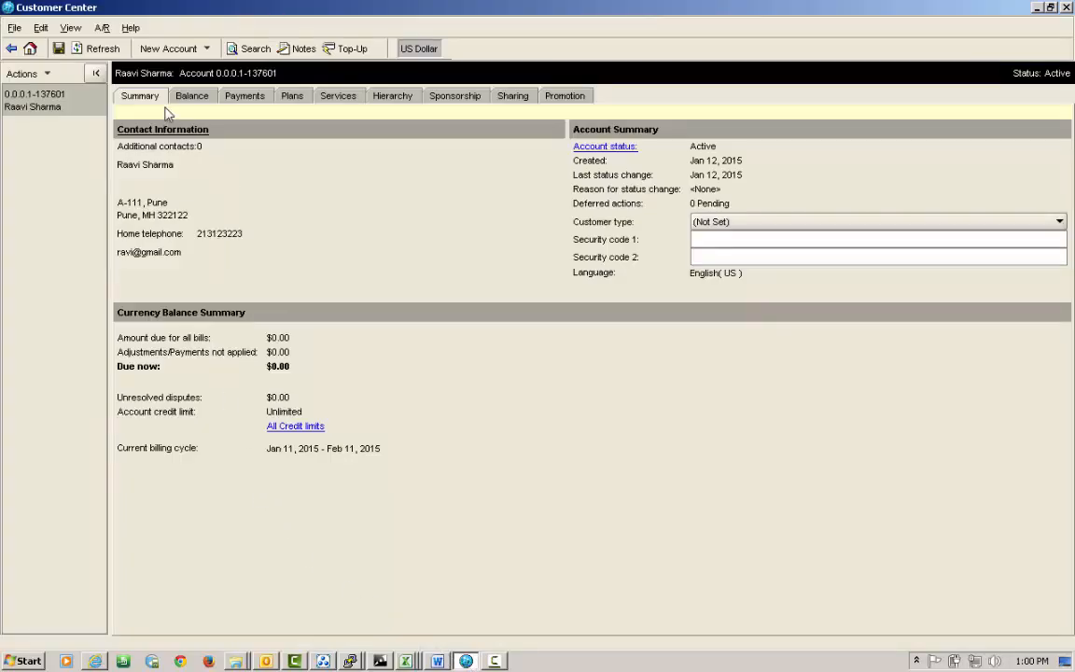
{"action": "left_click", "coordinate": [190, 97]}
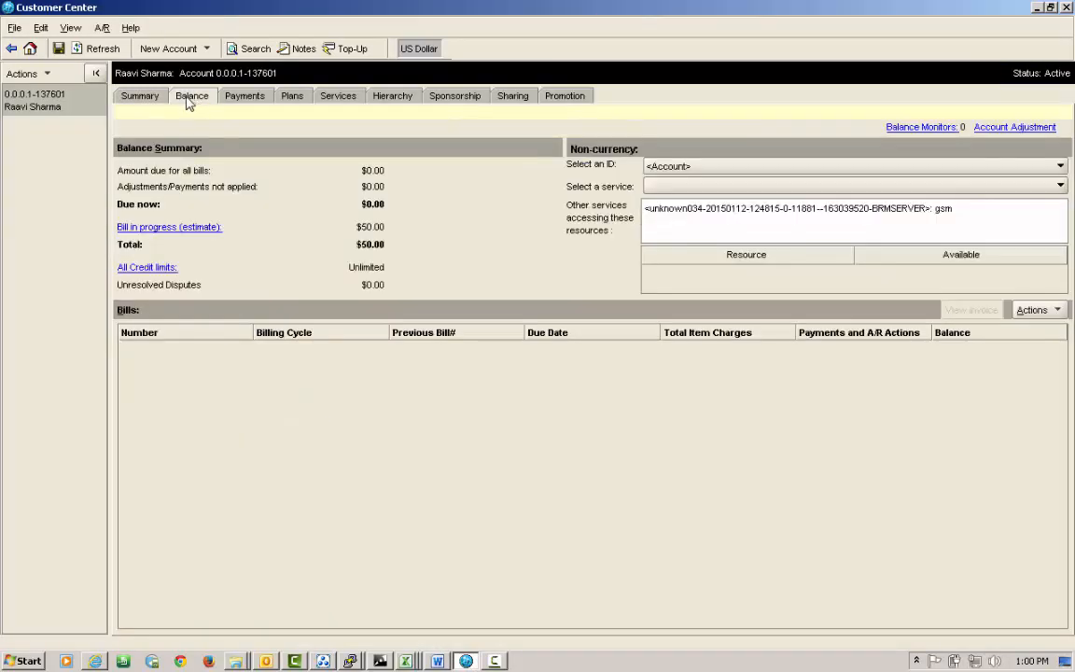
{"action": "left_click", "coordinate": [102, 50]}
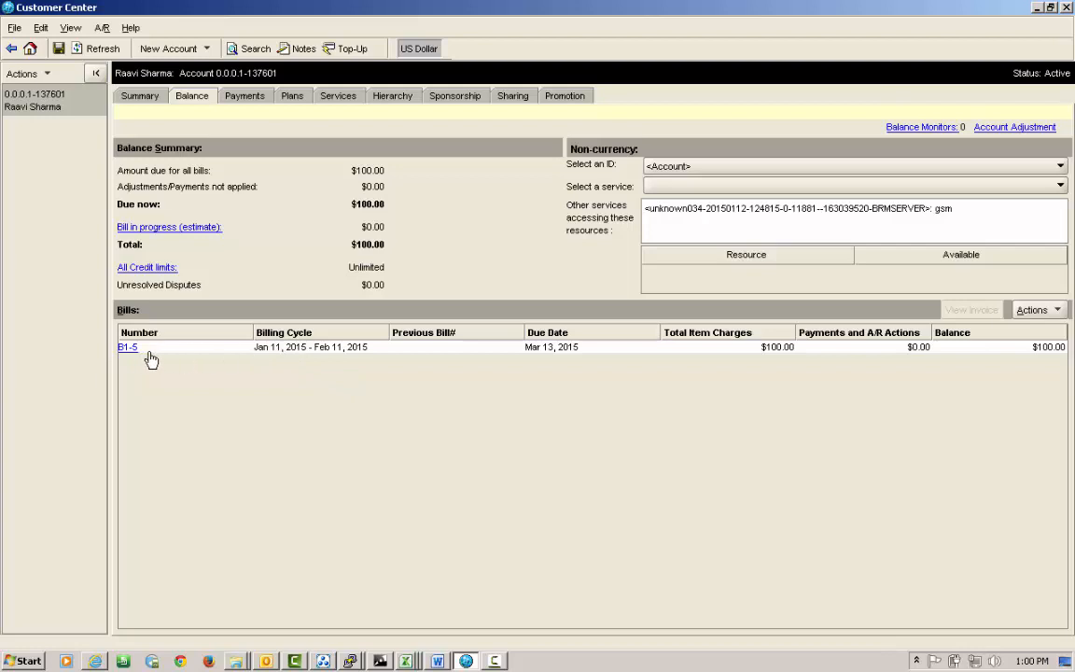
{"action": "left_click", "coordinate": [304, 354]}
{"action": "left_click", "coordinate": [747, 360]}
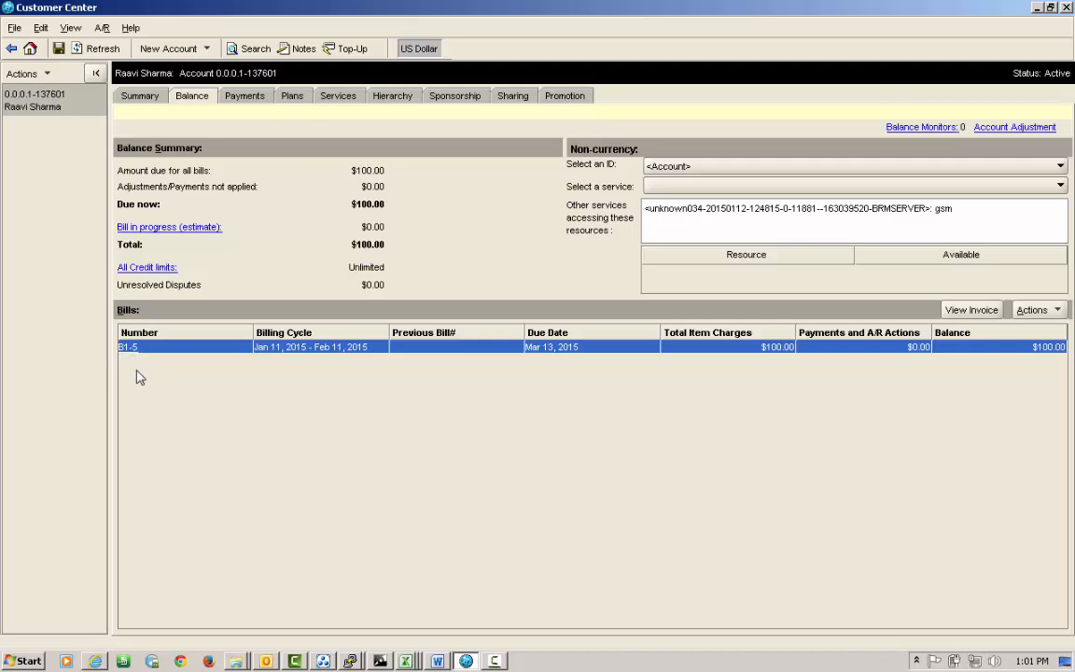
{"action": "double_click", "coordinate": [127, 346]}
{"action": "left_click", "coordinate": [125, 447]}
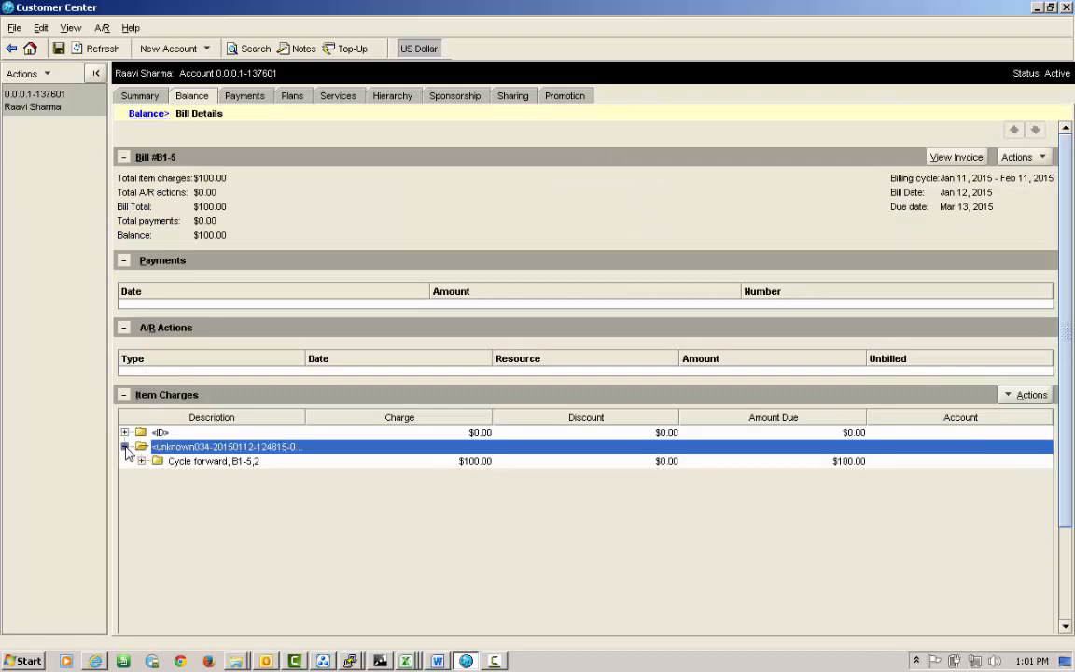
{"action": "left_click", "coordinate": [141, 461]}
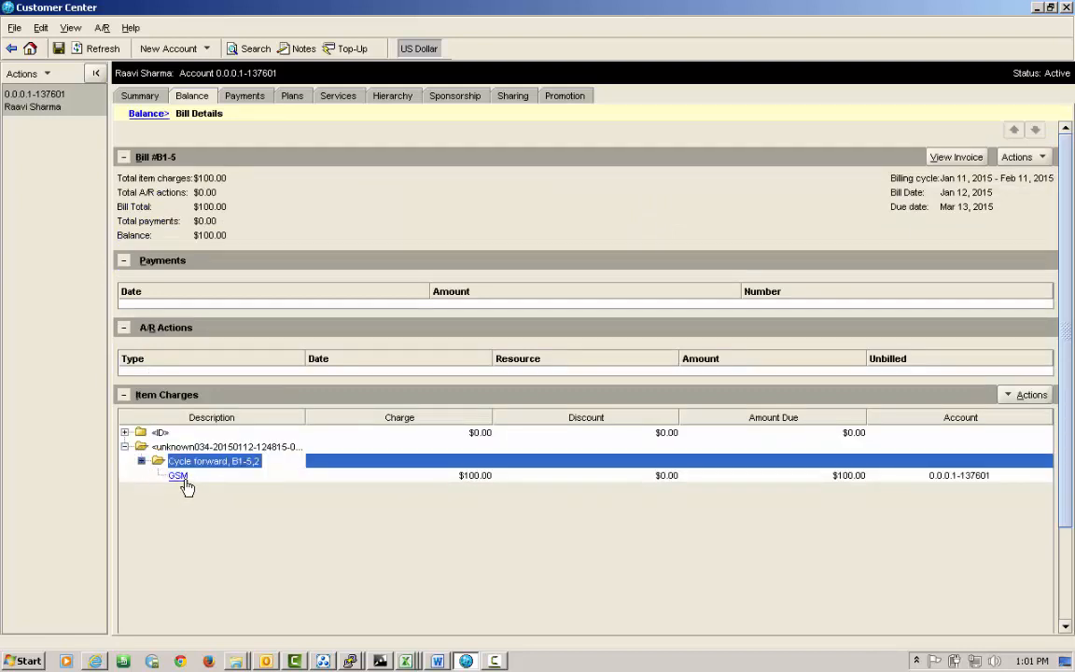
{"action": "left_click", "coordinate": [180, 477]}
{"action": "double_click", "coordinate": [179, 477]}
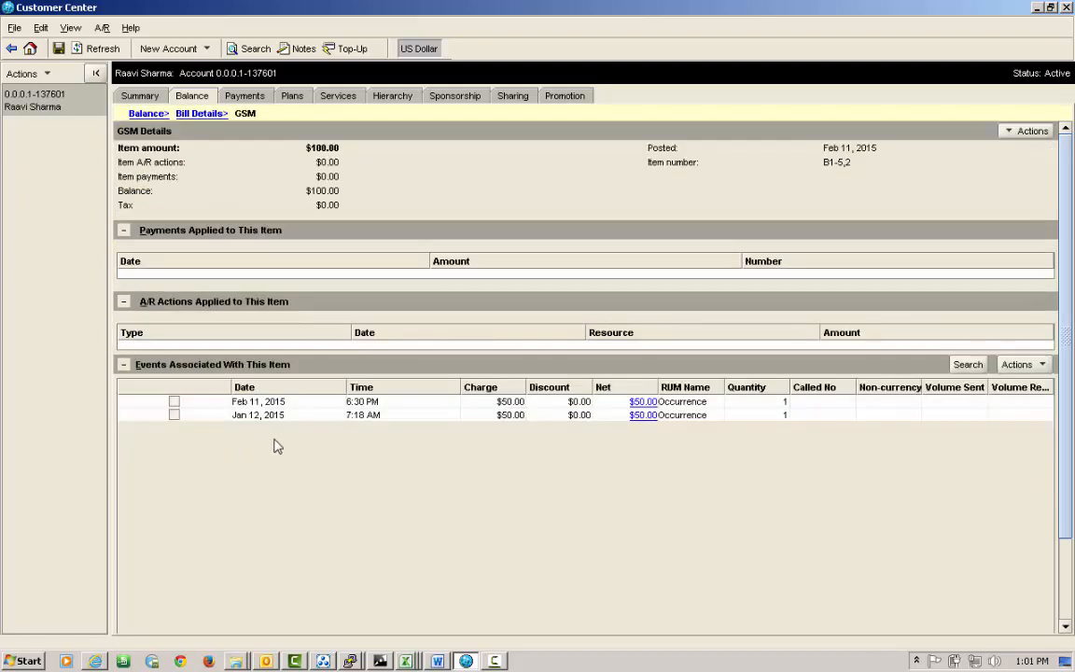
{"action": "left_click", "coordinate": [508, 402]}
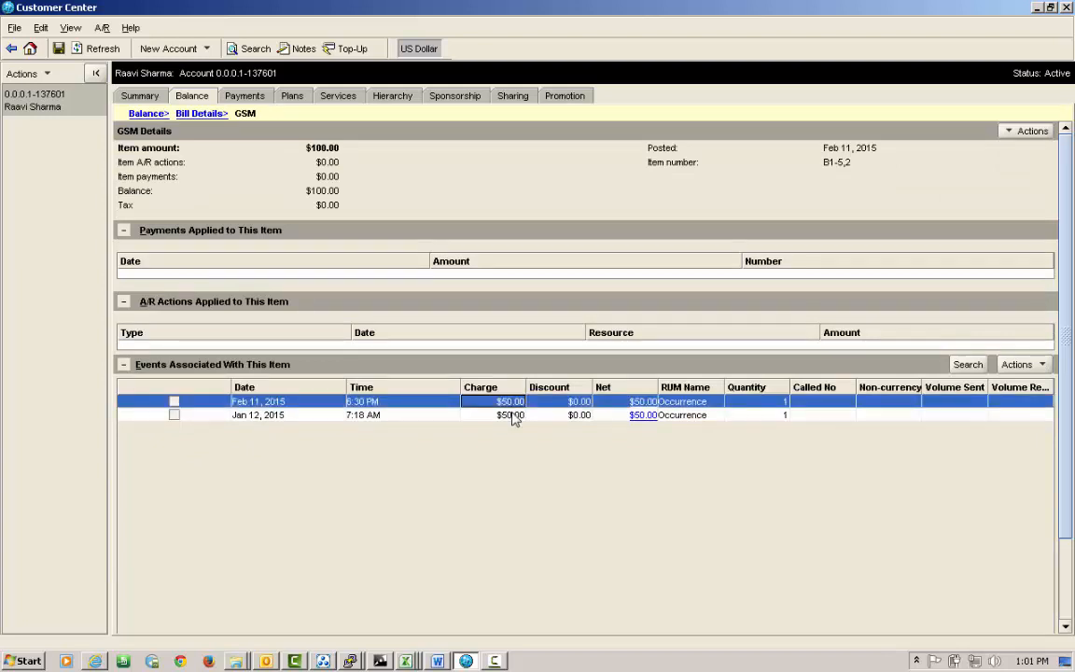
{"action": "left_click", "coordinate": [495, 414]}
{"action": "left_click", "coordinate": [495, 402]}
{"action": "left_click", "coordinate": [182, 113]}
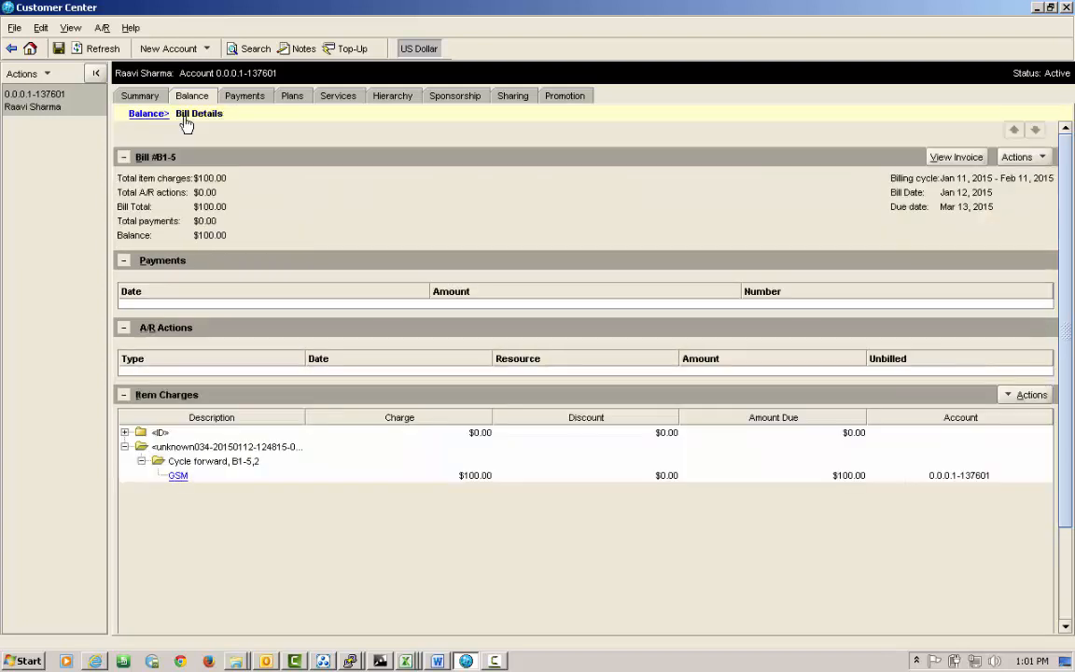
{"action": "left_click", "coordinate": [142, 113]}
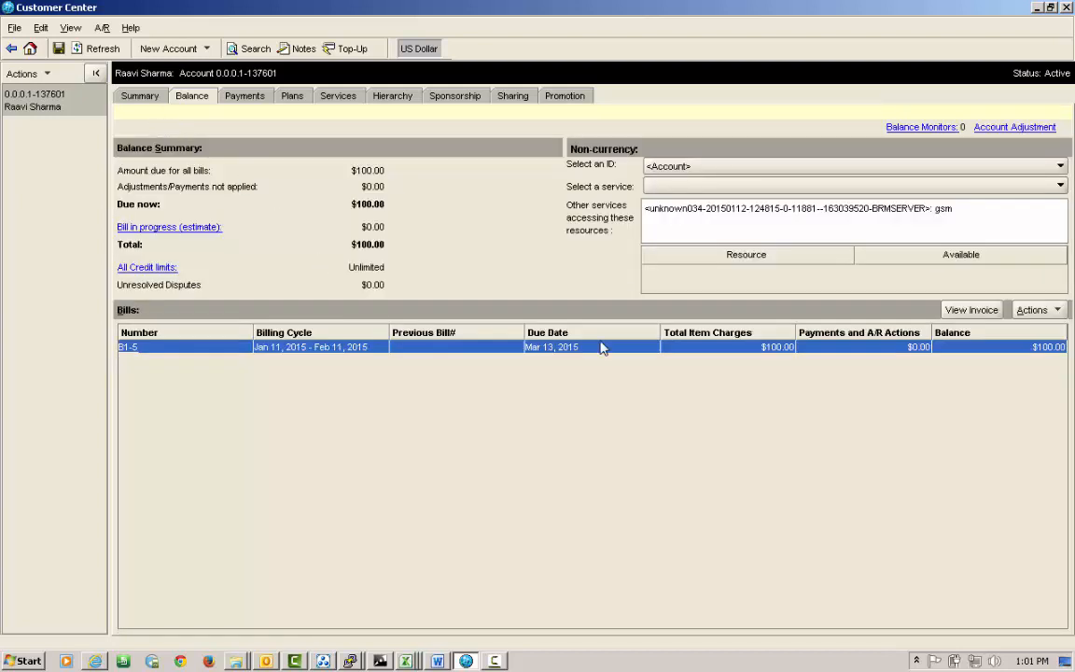